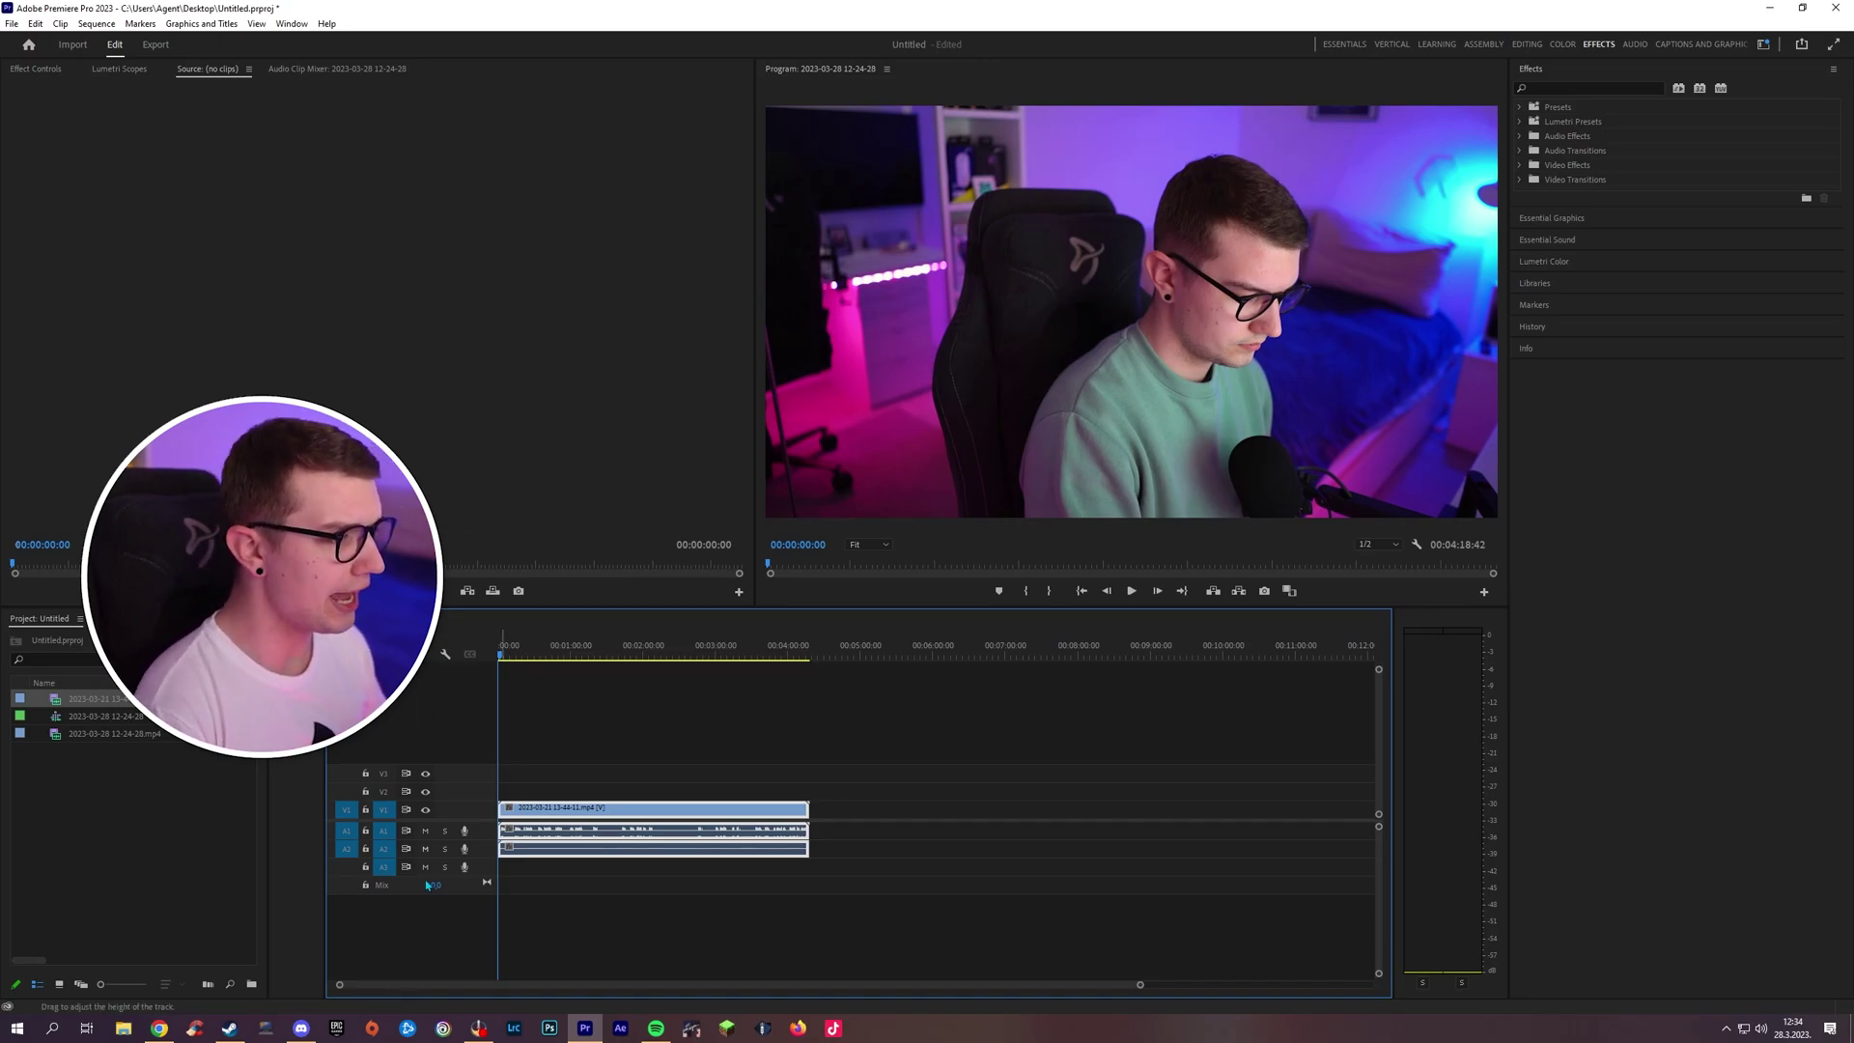
Open the File menu from the Edit workspace timeline
click(12, 25)
Export the sequence via File > Export > Media using the Reaction 1440p preset (2560x1440 H.264, 60 fps)
mouse_move(66, 441)
click(319, 436)
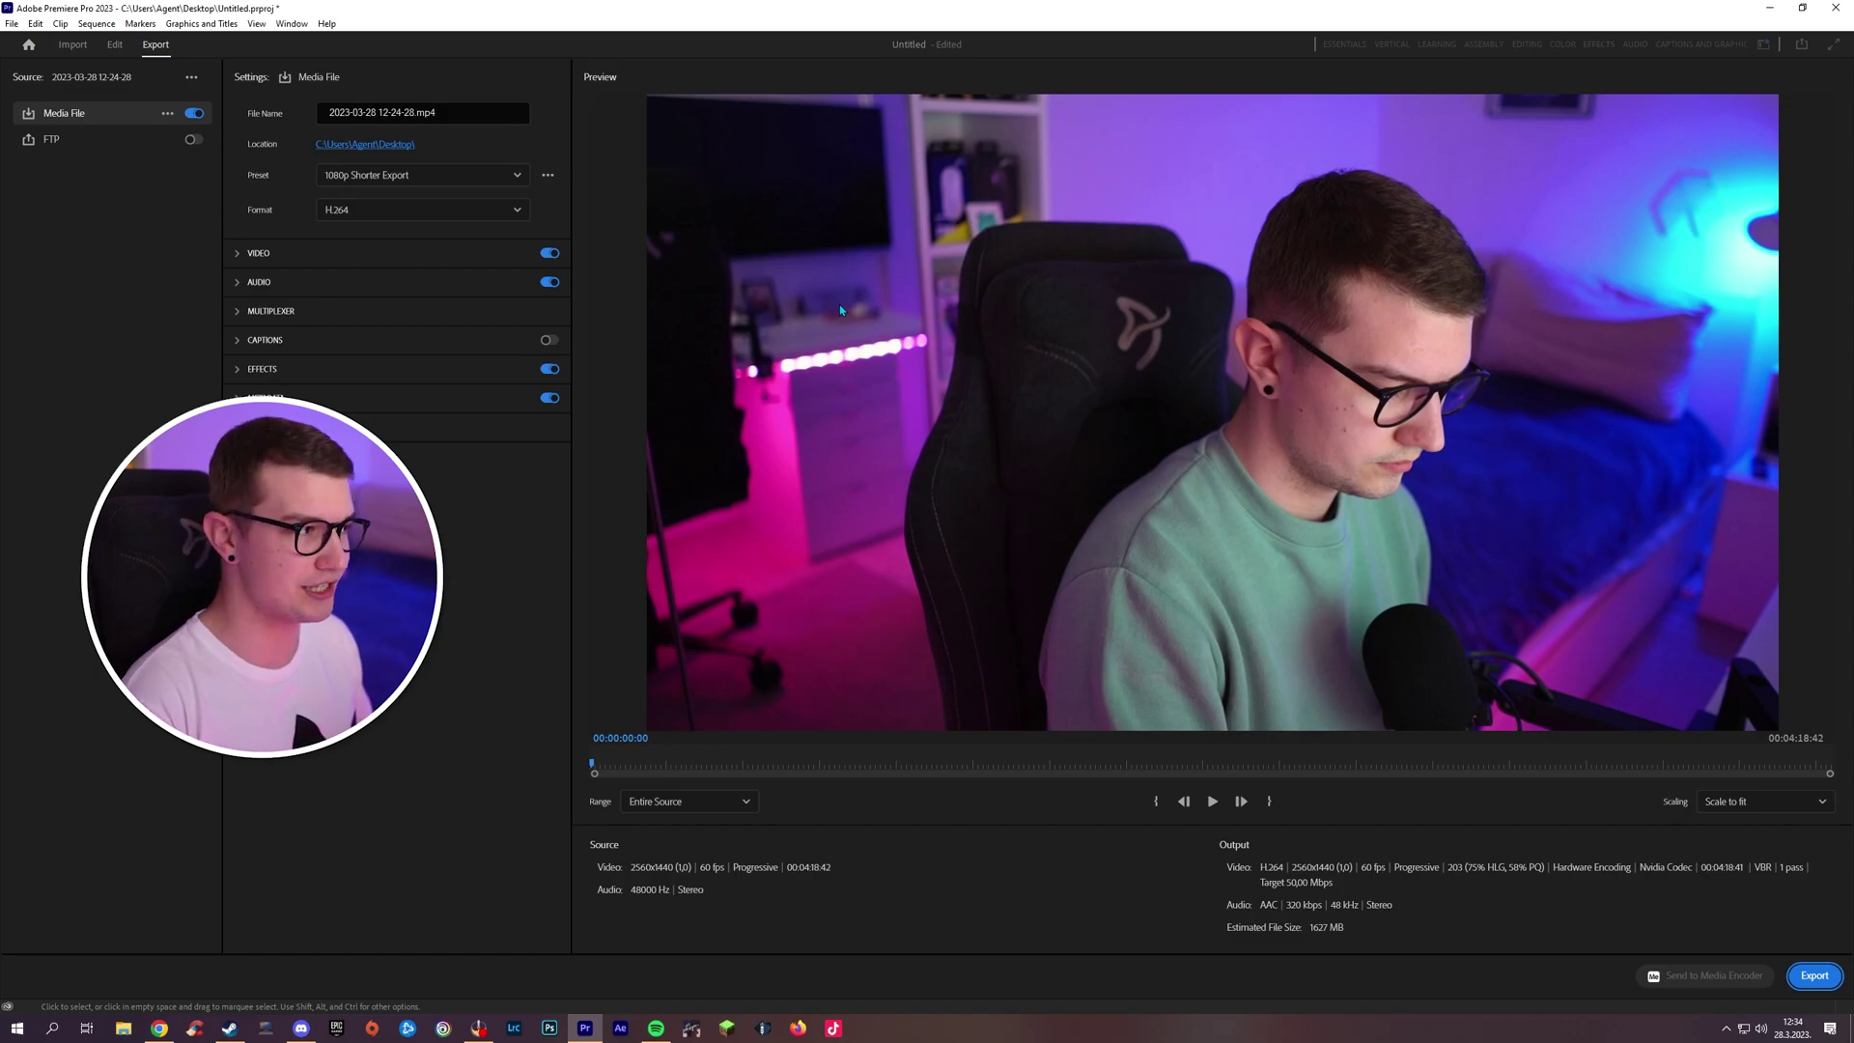
click(348, 174)
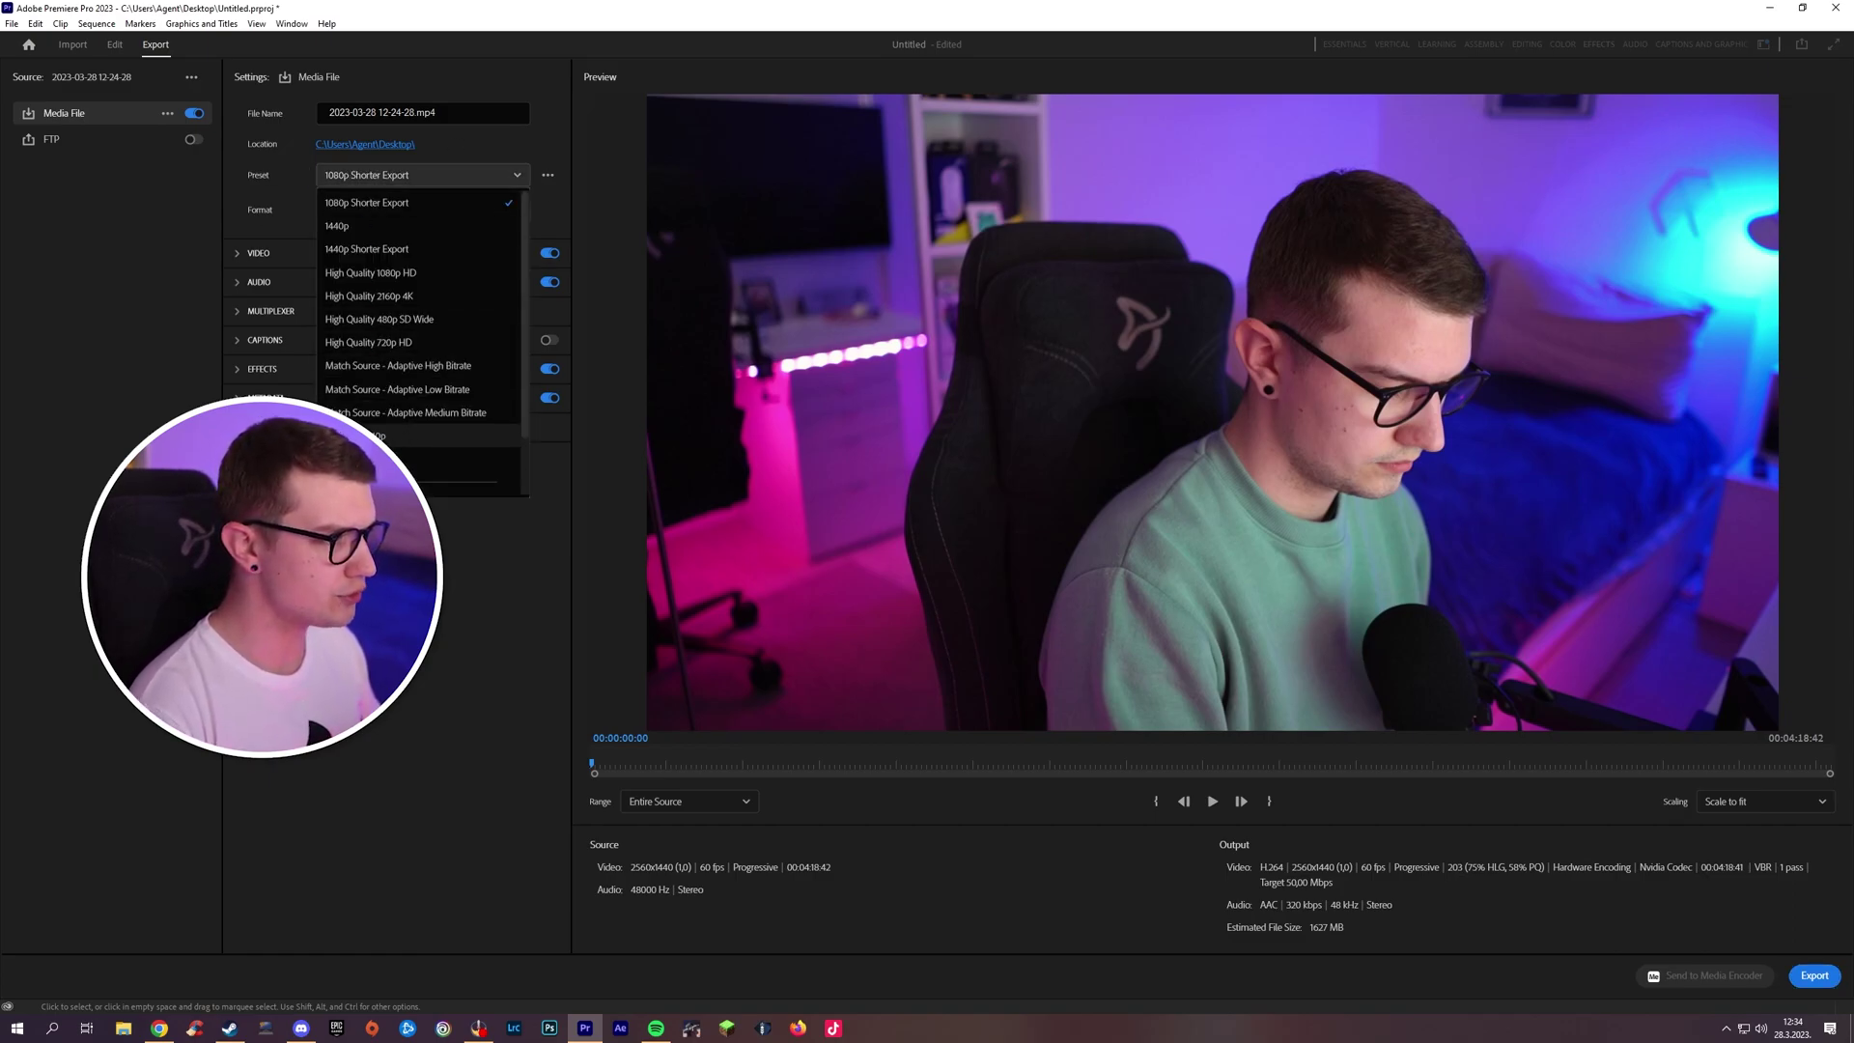
click(376, 435)
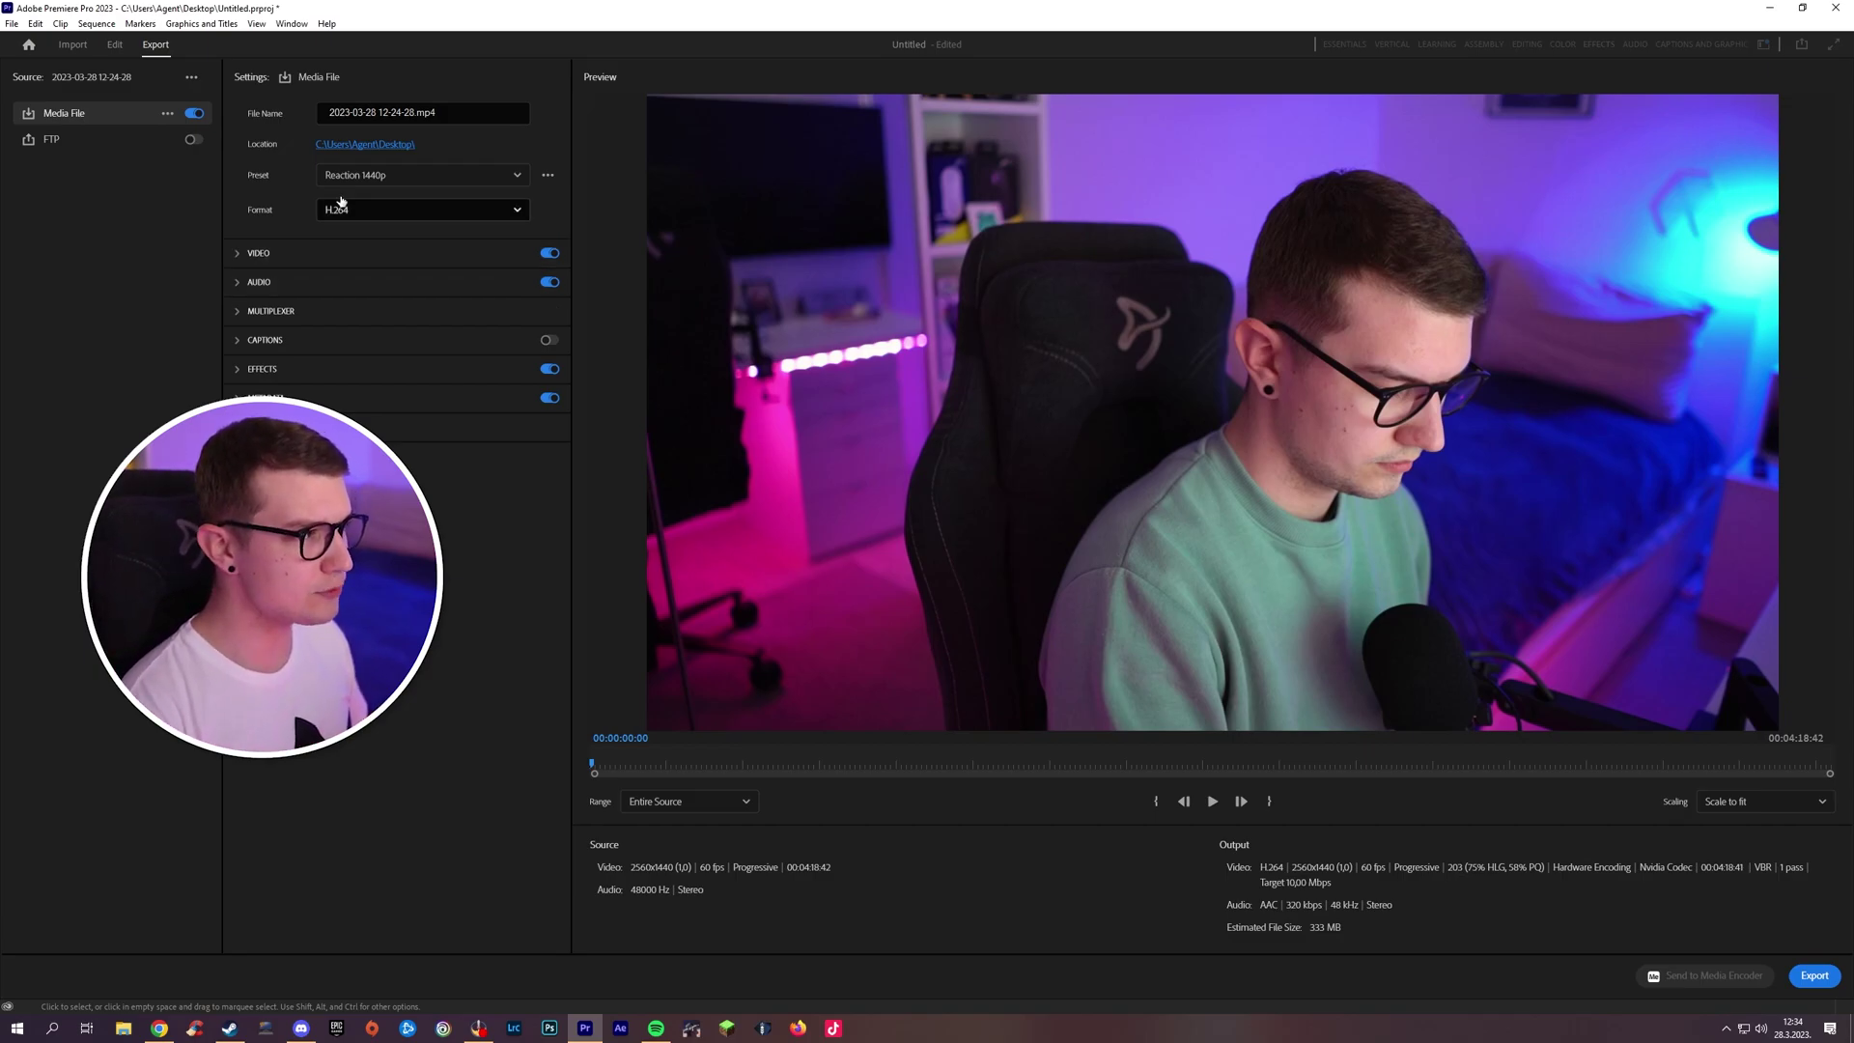
click(283, 259)
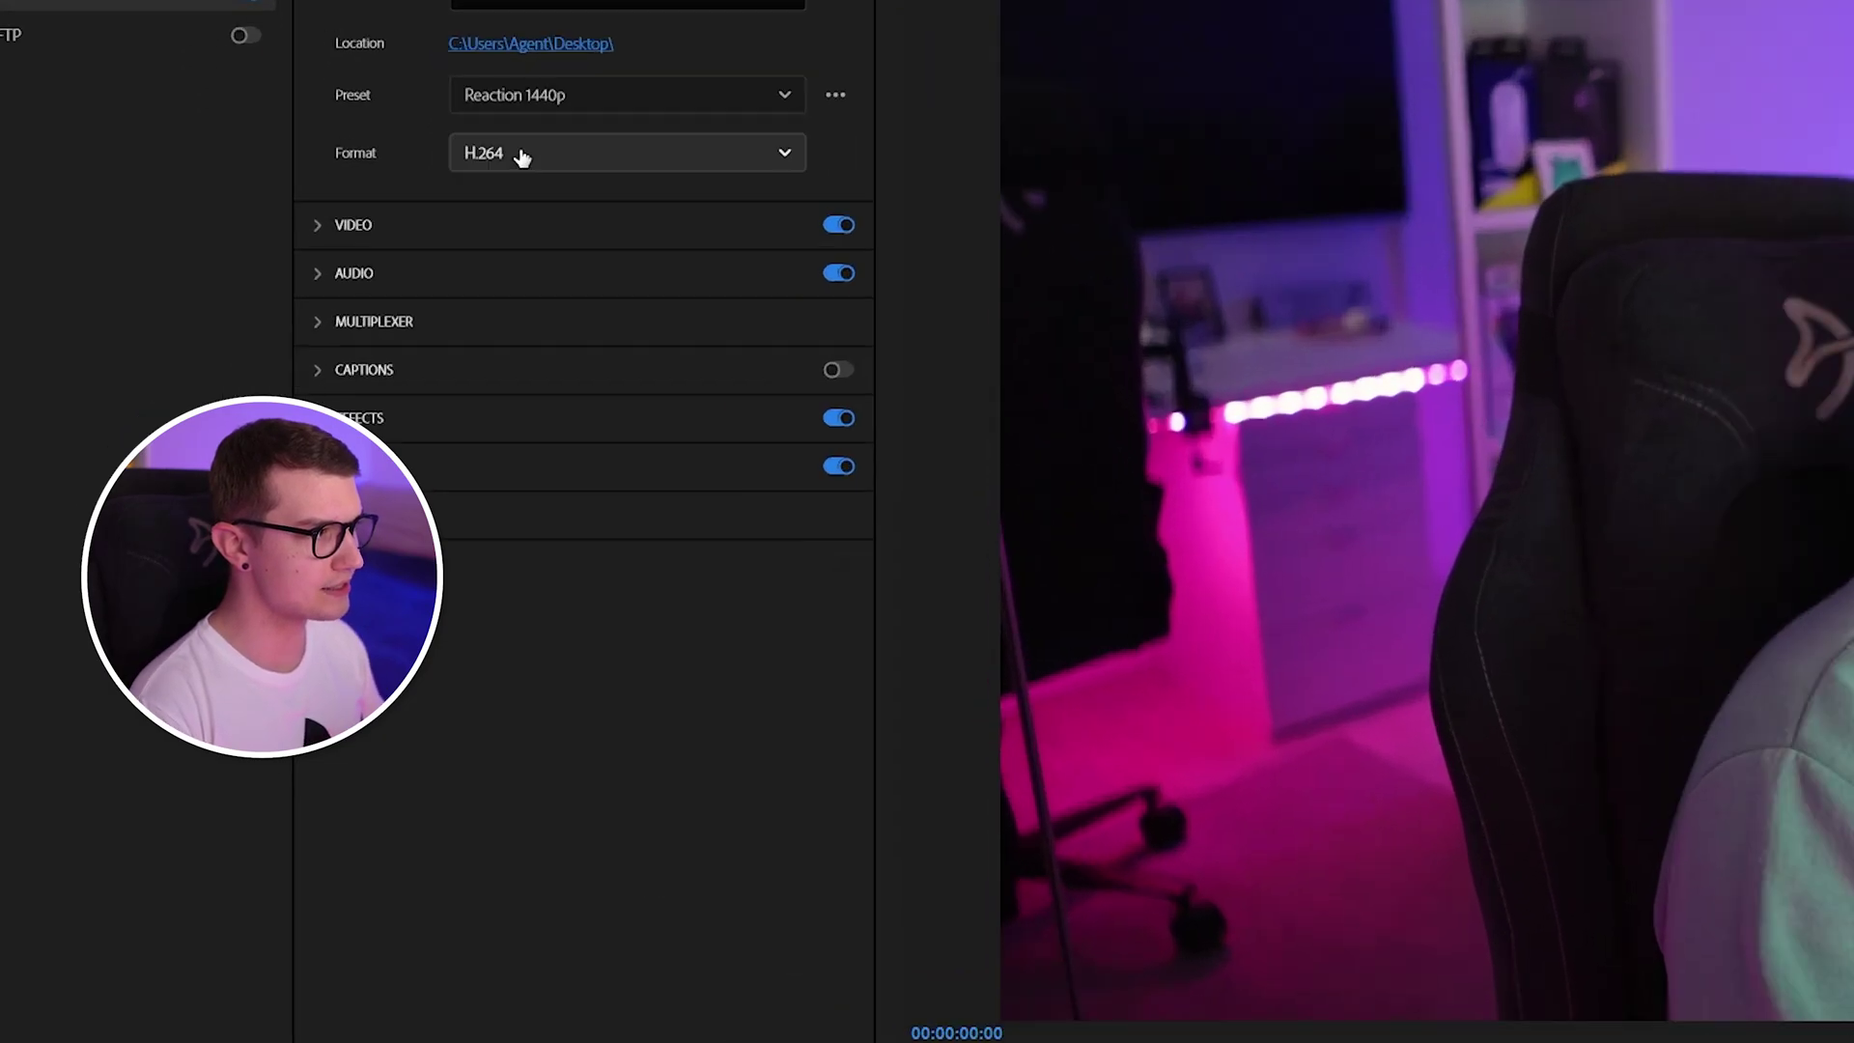
Keep H.264 as the format and show Quad HD 2560x1440, 60 fps progressive video settings
click(361, 210)
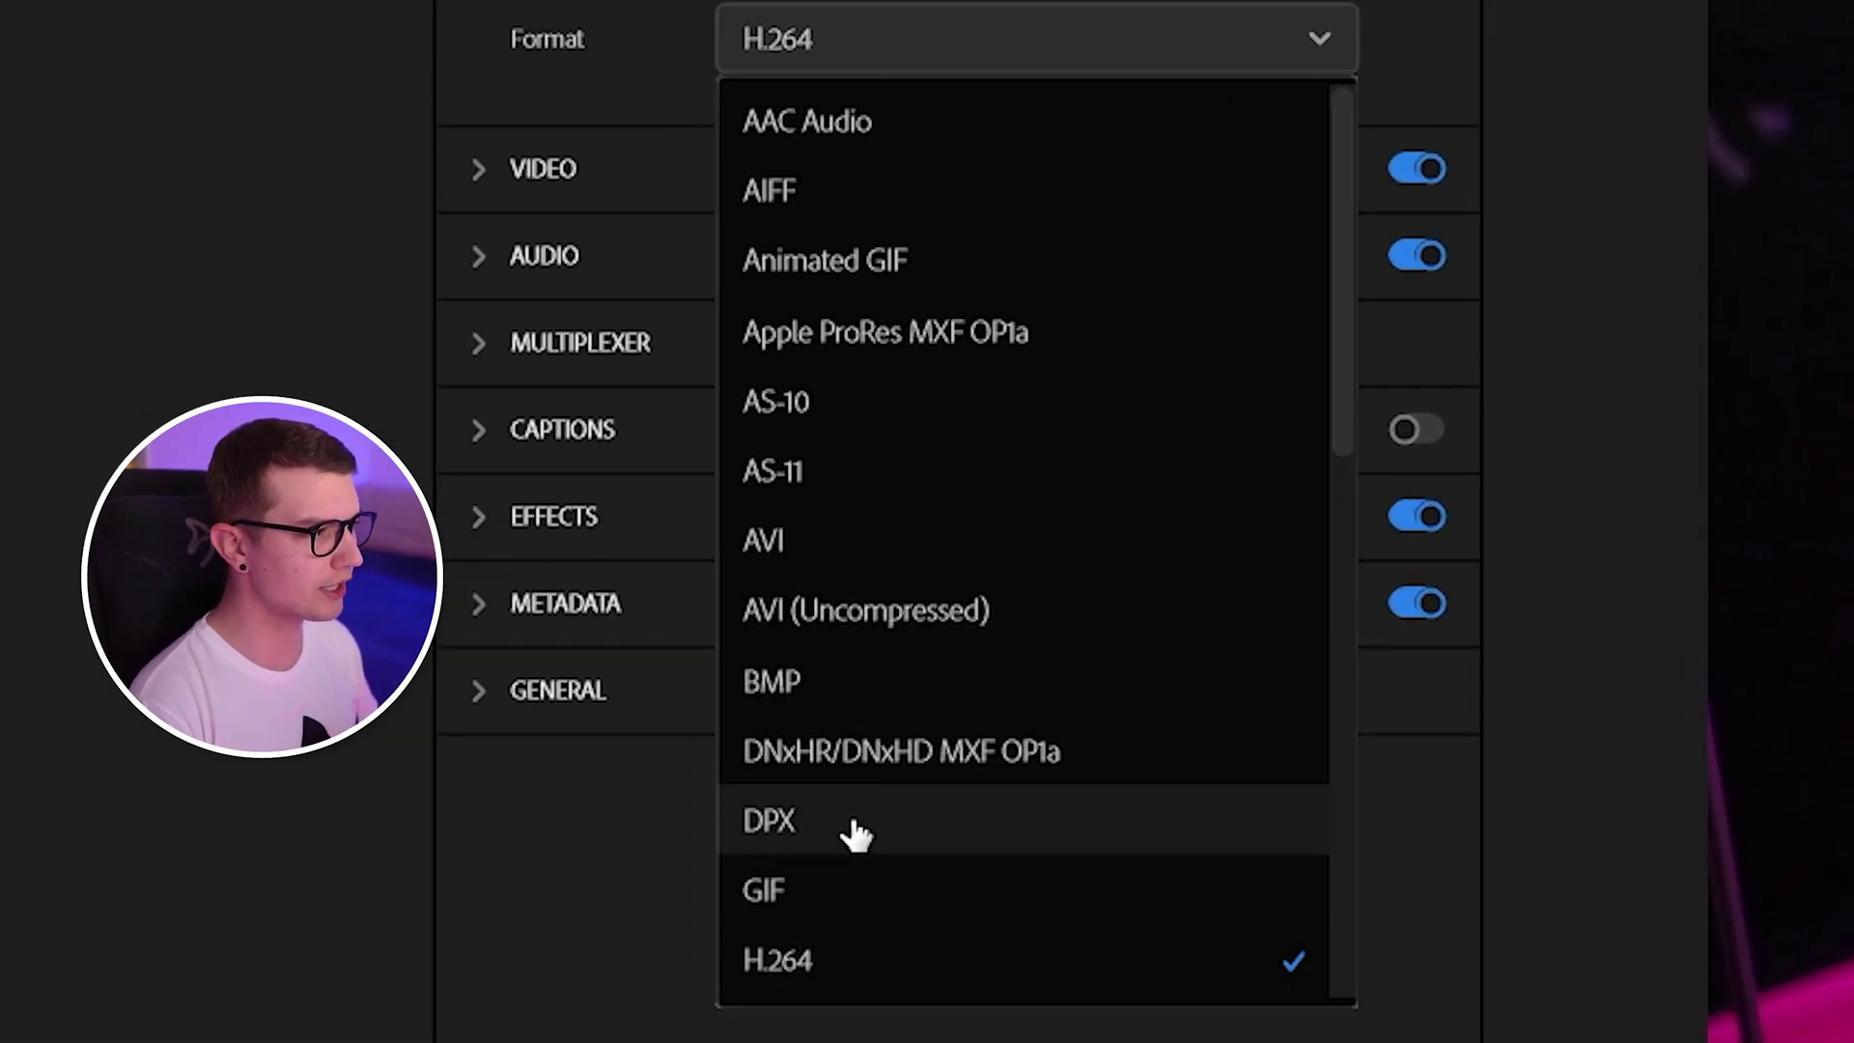
scroll(885, 534, down, 2)
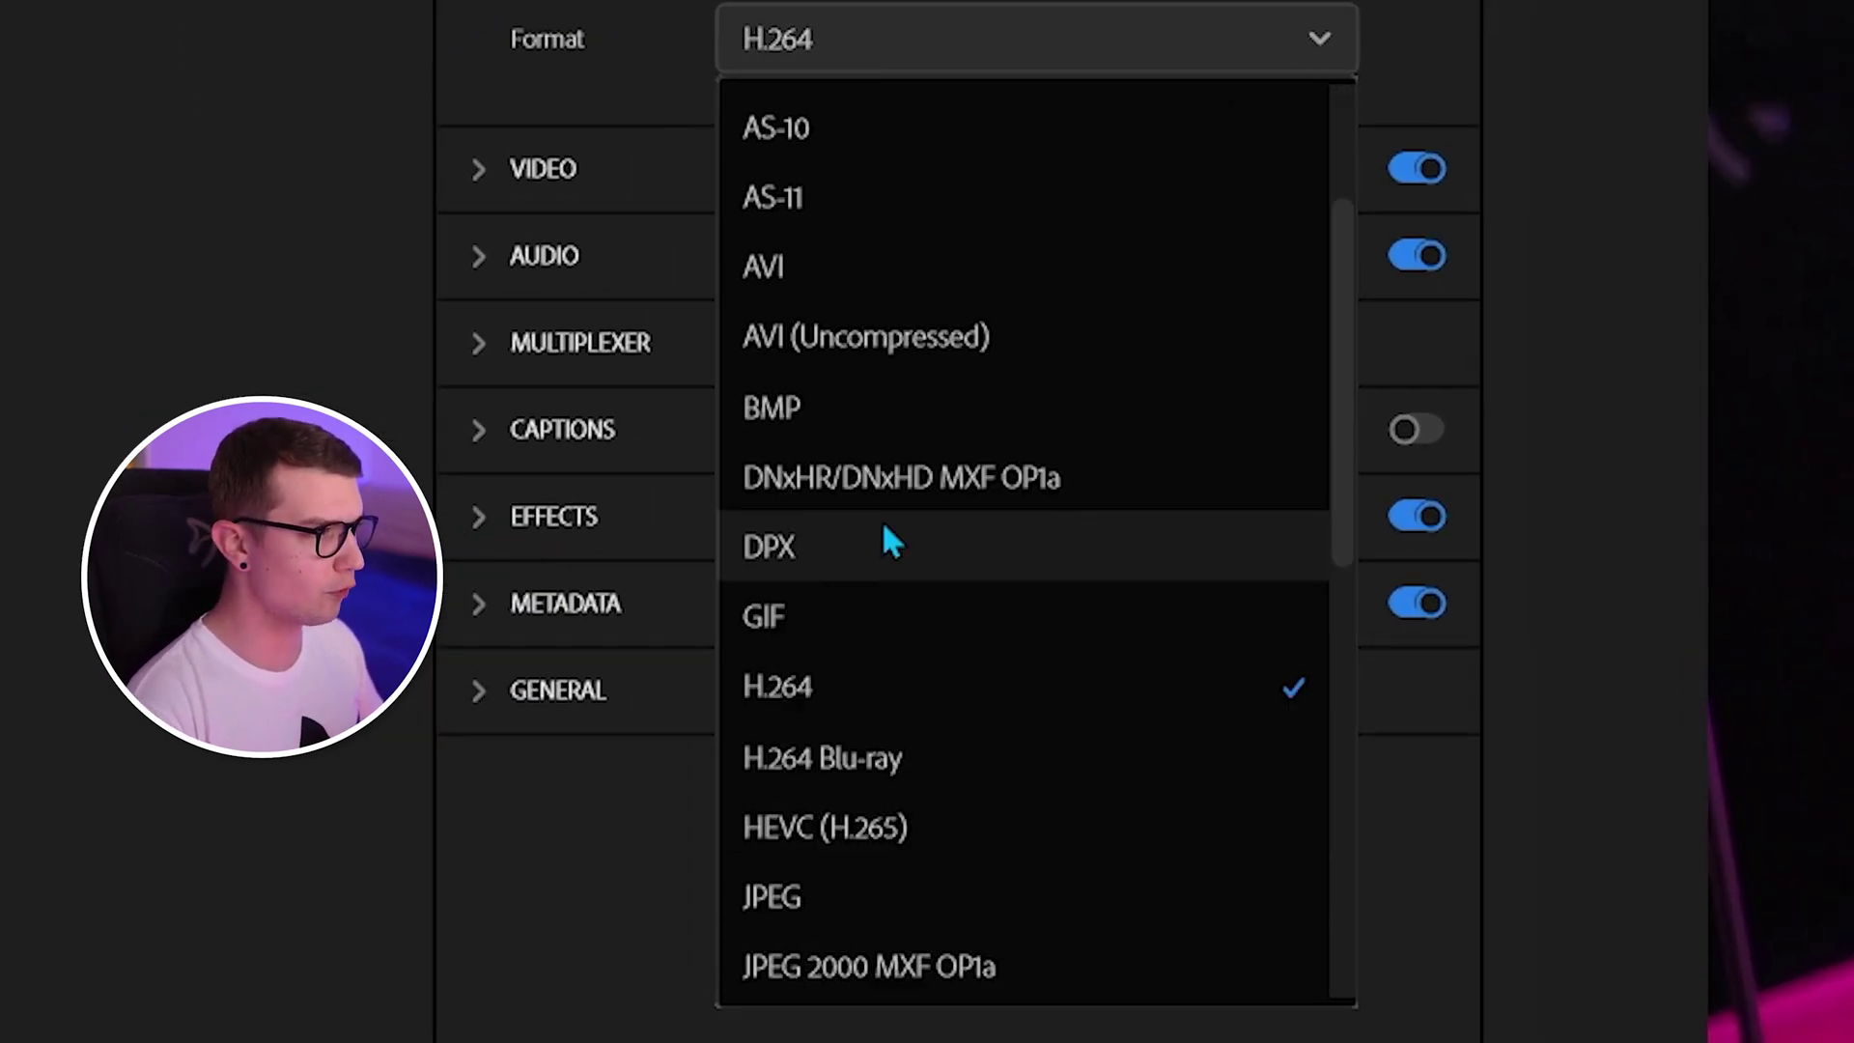
click(599, 23)
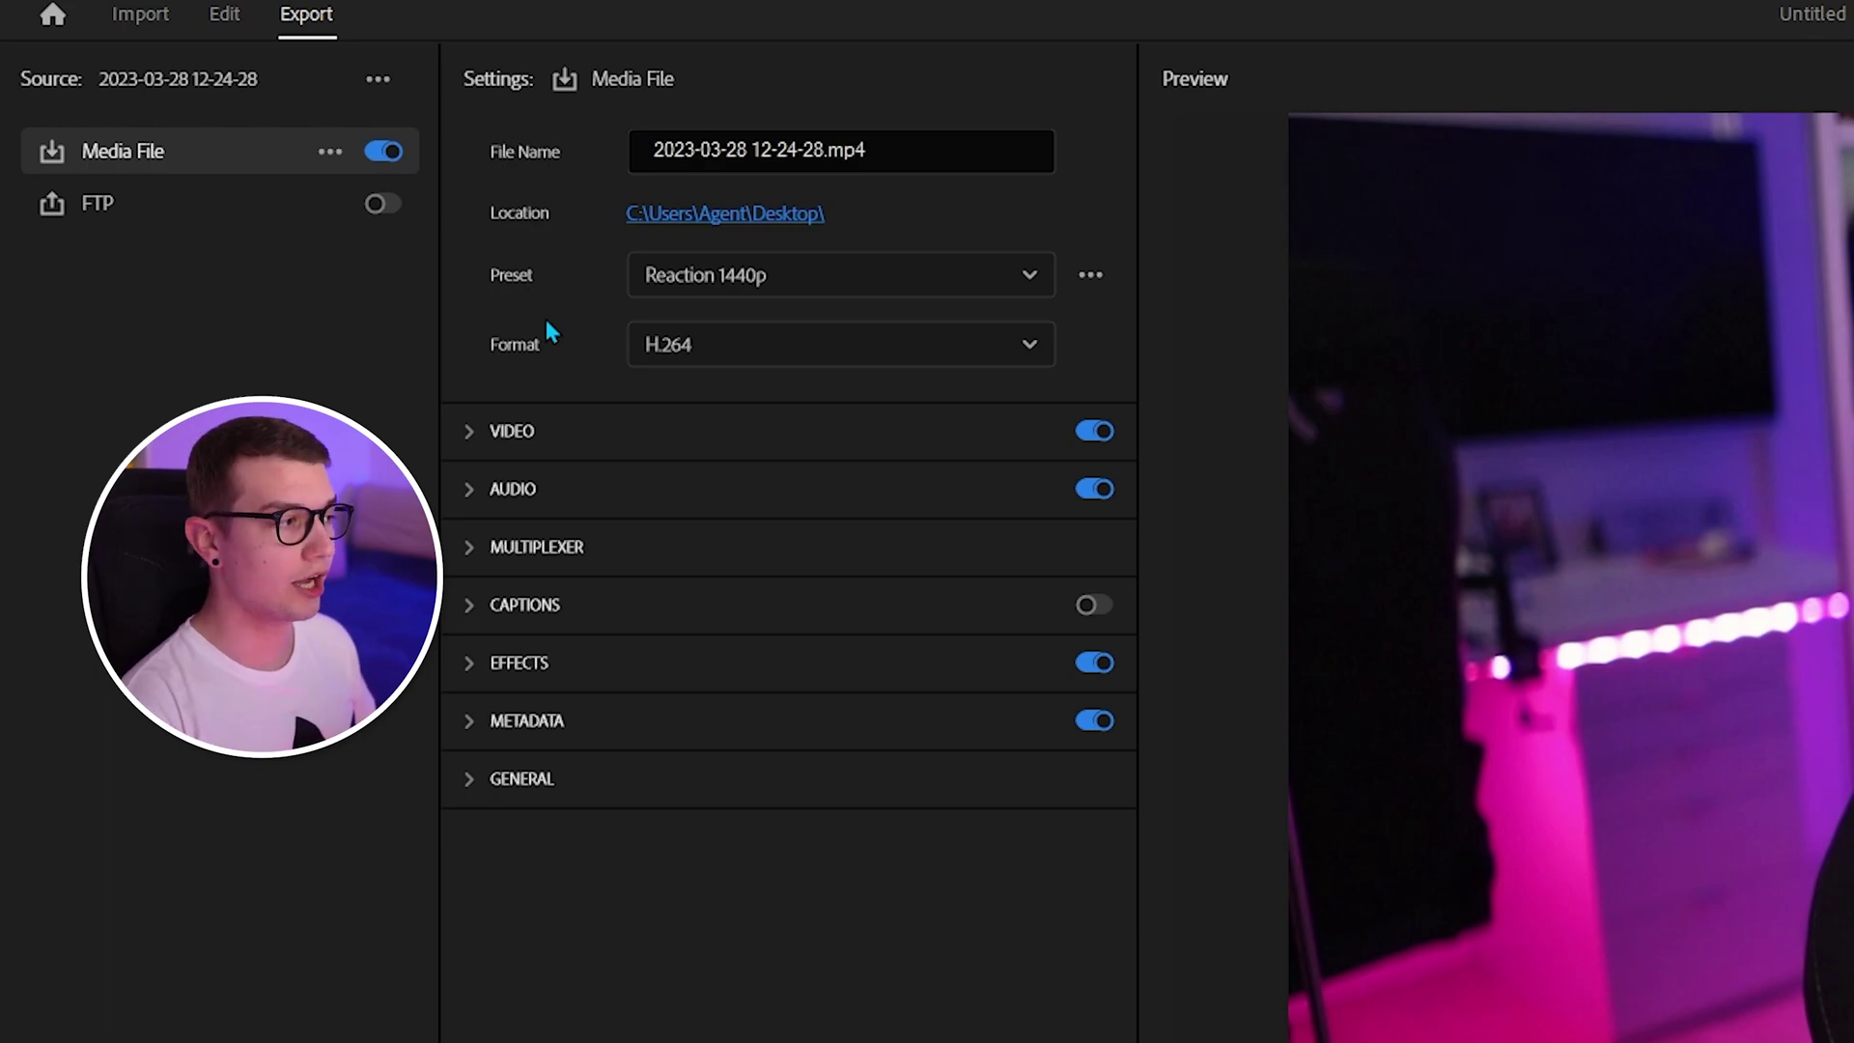
click(513, 432)
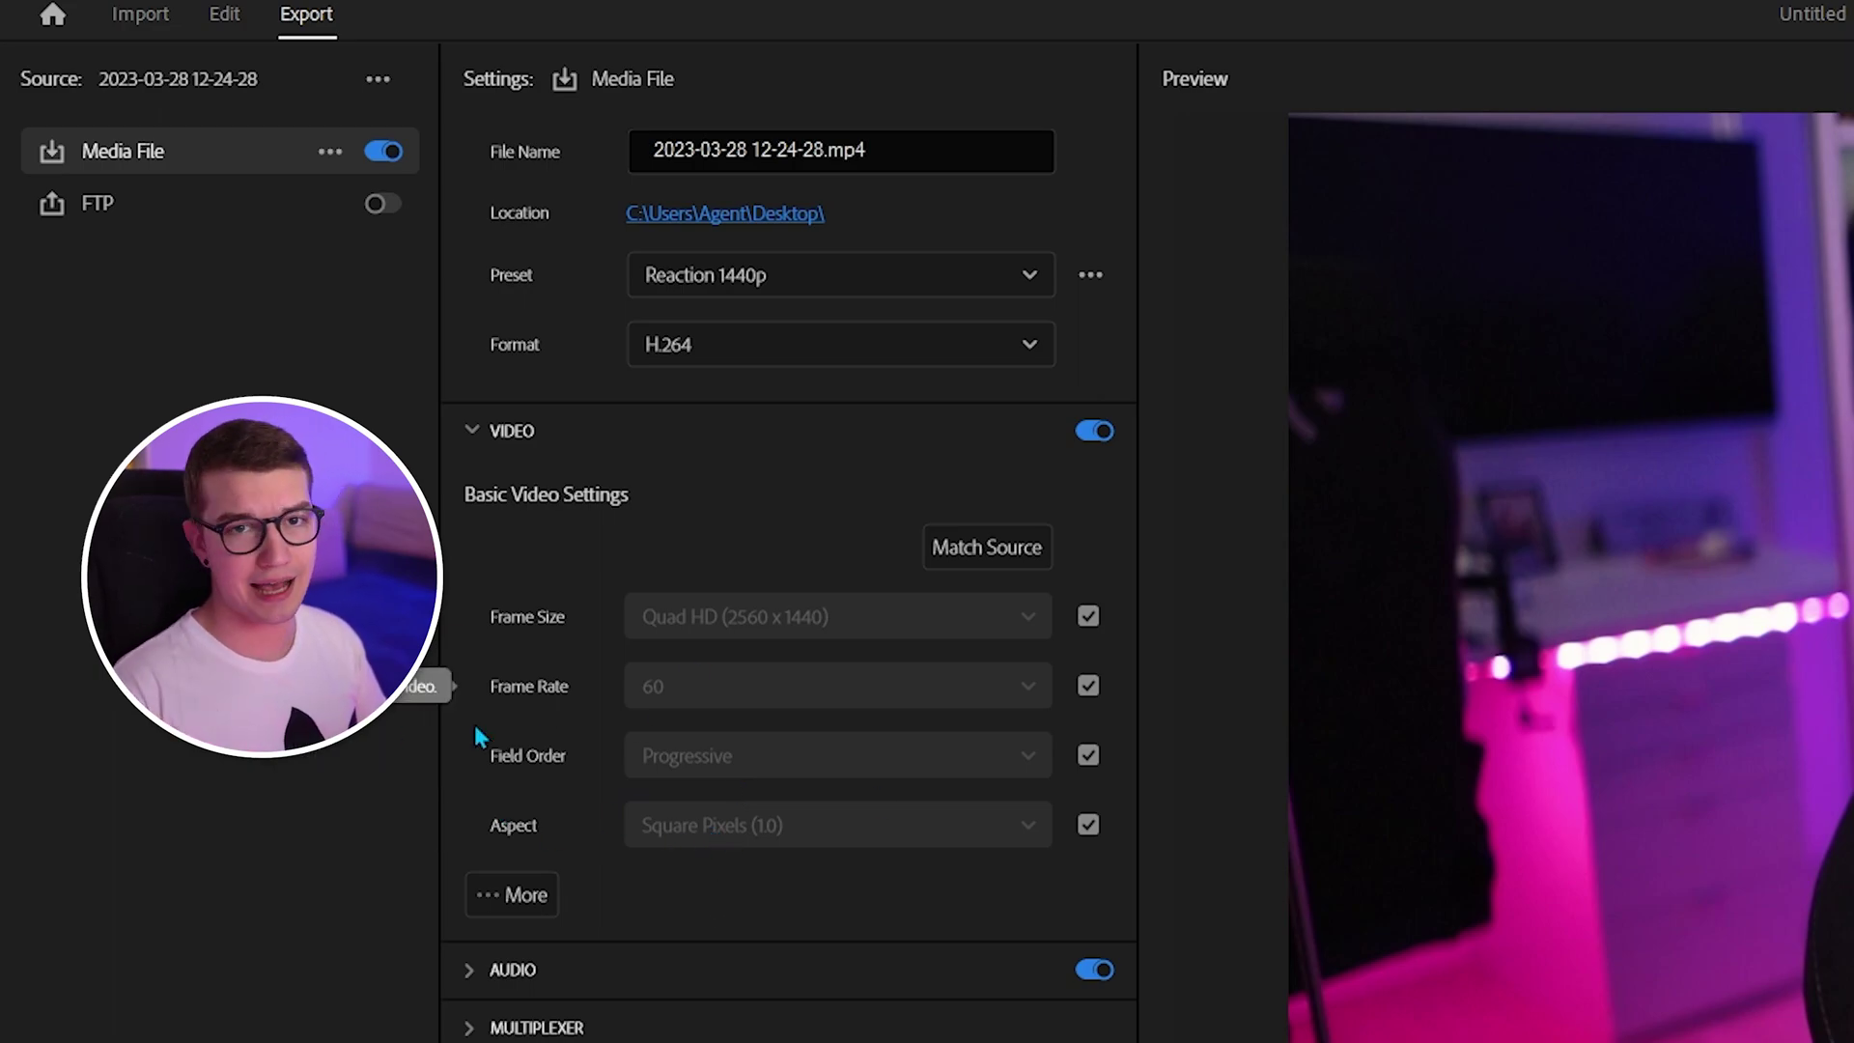
Expand More video settings to show hardware encoding, High profile and level 5.2
scroll(558, 912, down, 5)
click(517, 413)
scroll(504, 434, down, 4)
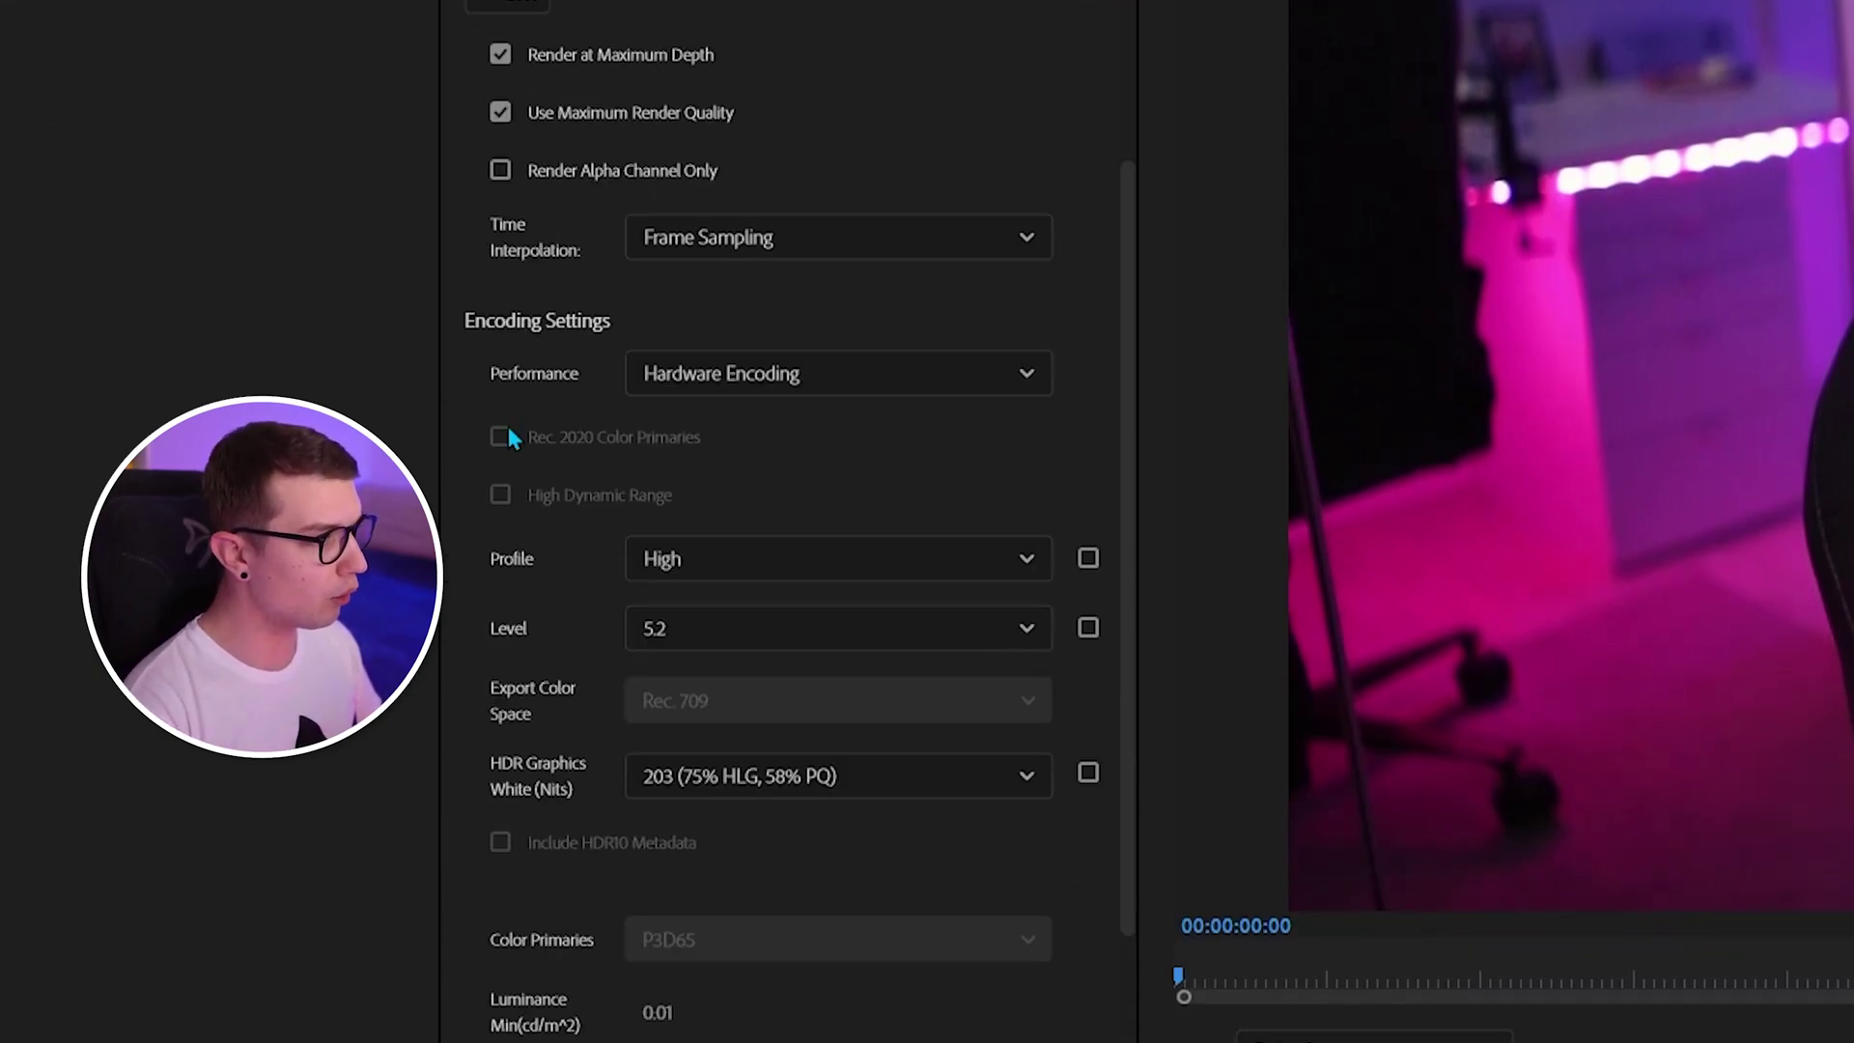
scroll(521, 386, up, 4)
scroll(554, 413, down, 4)
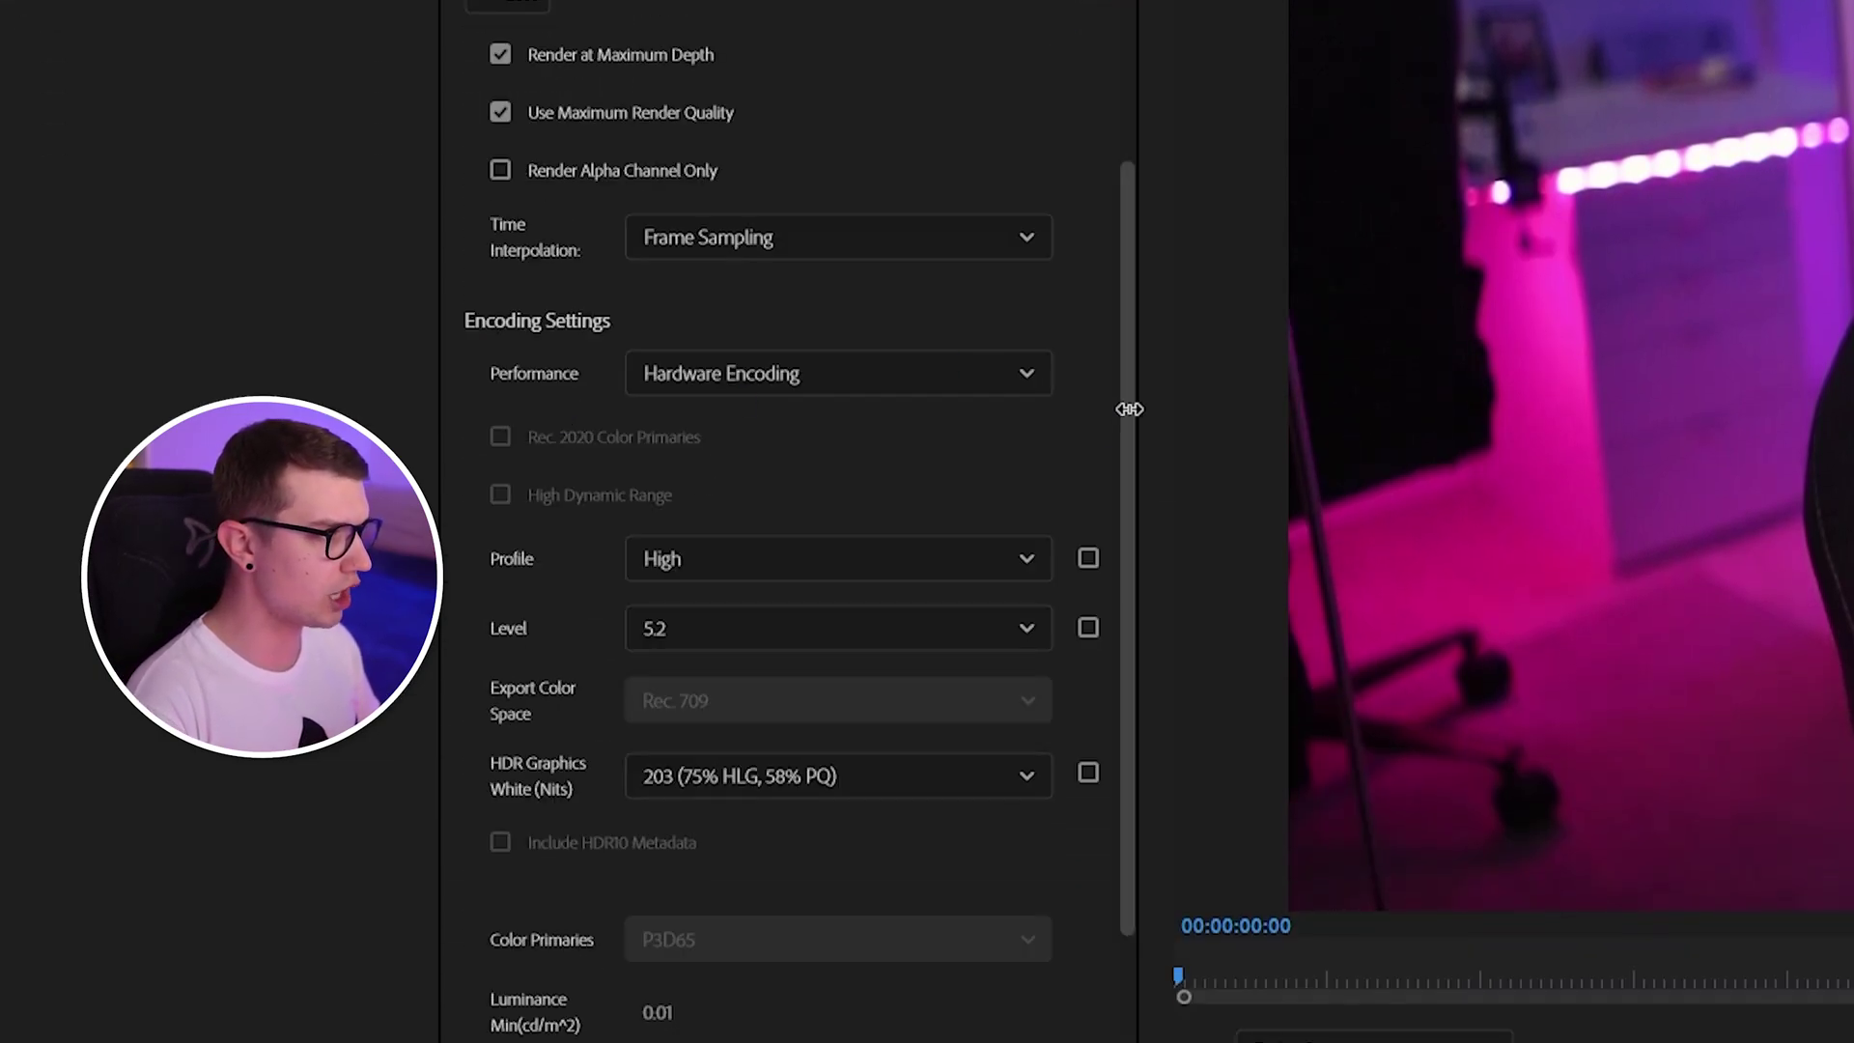
drag(1128, 408, 1122, 223)
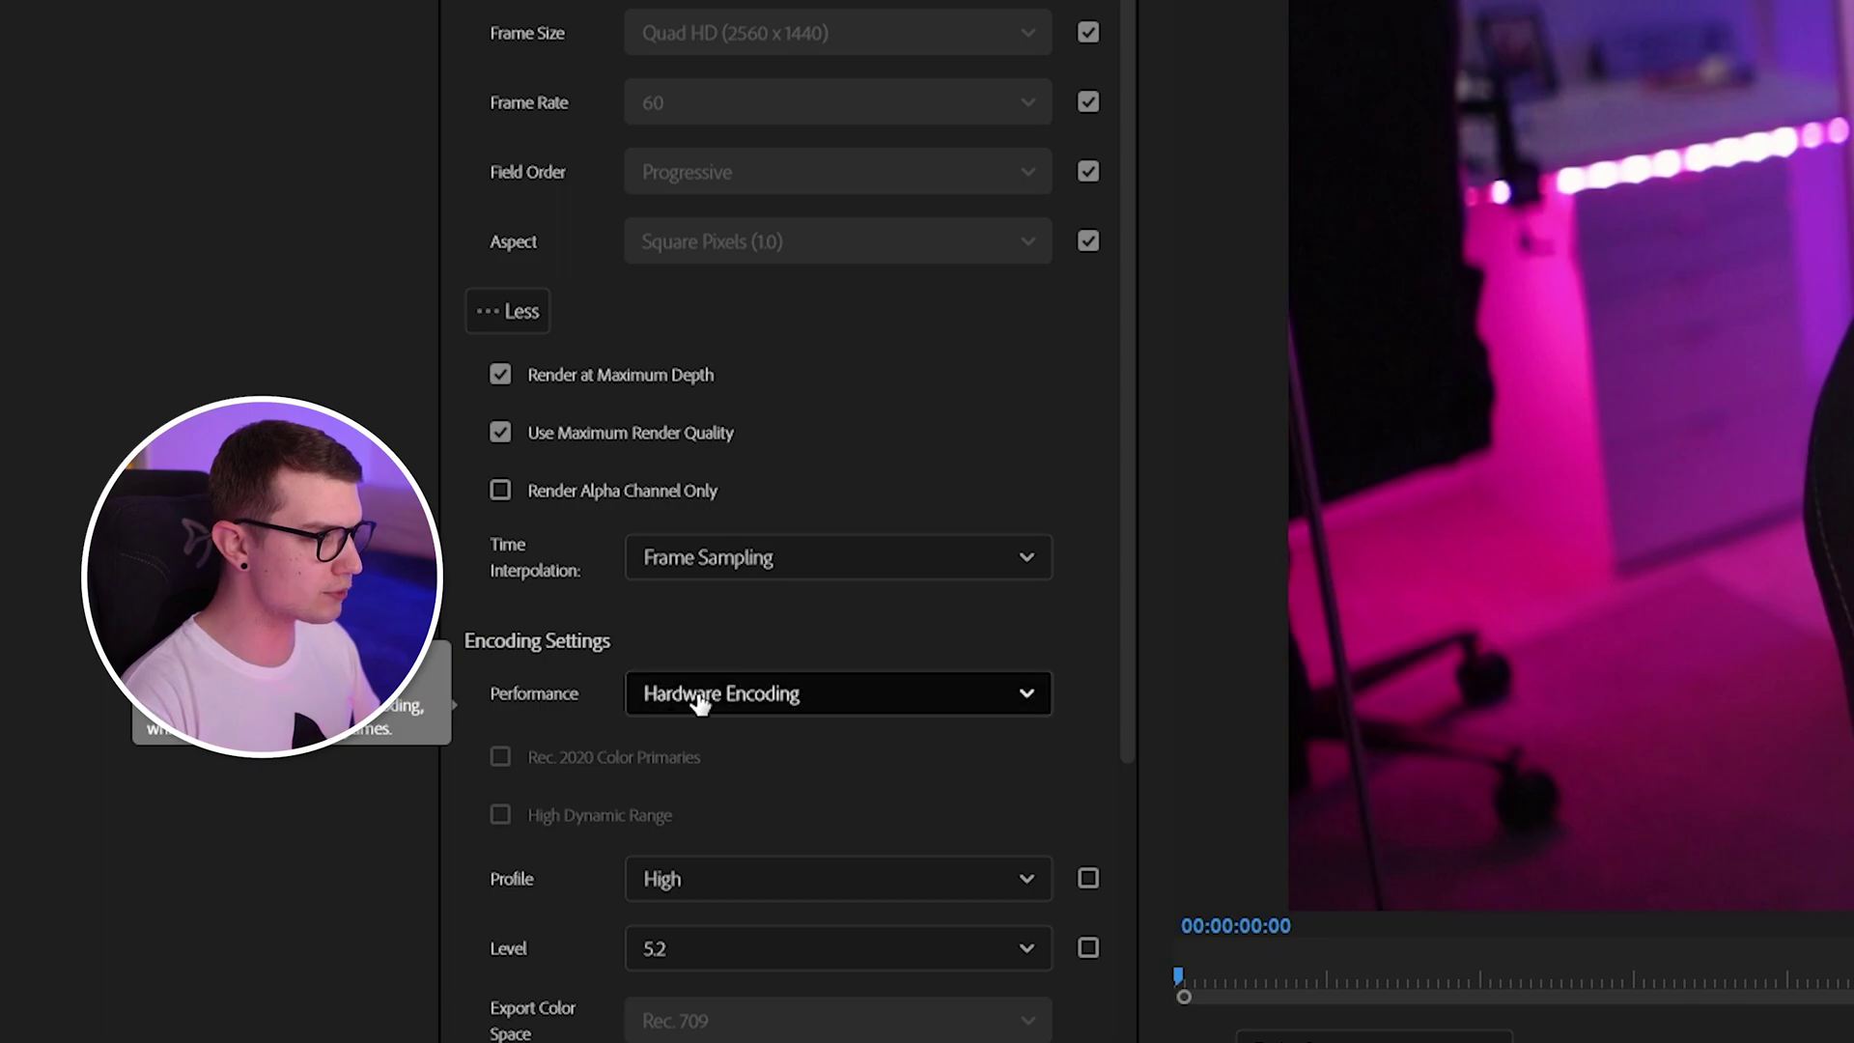
drag(1123, 232, 1146, 559)
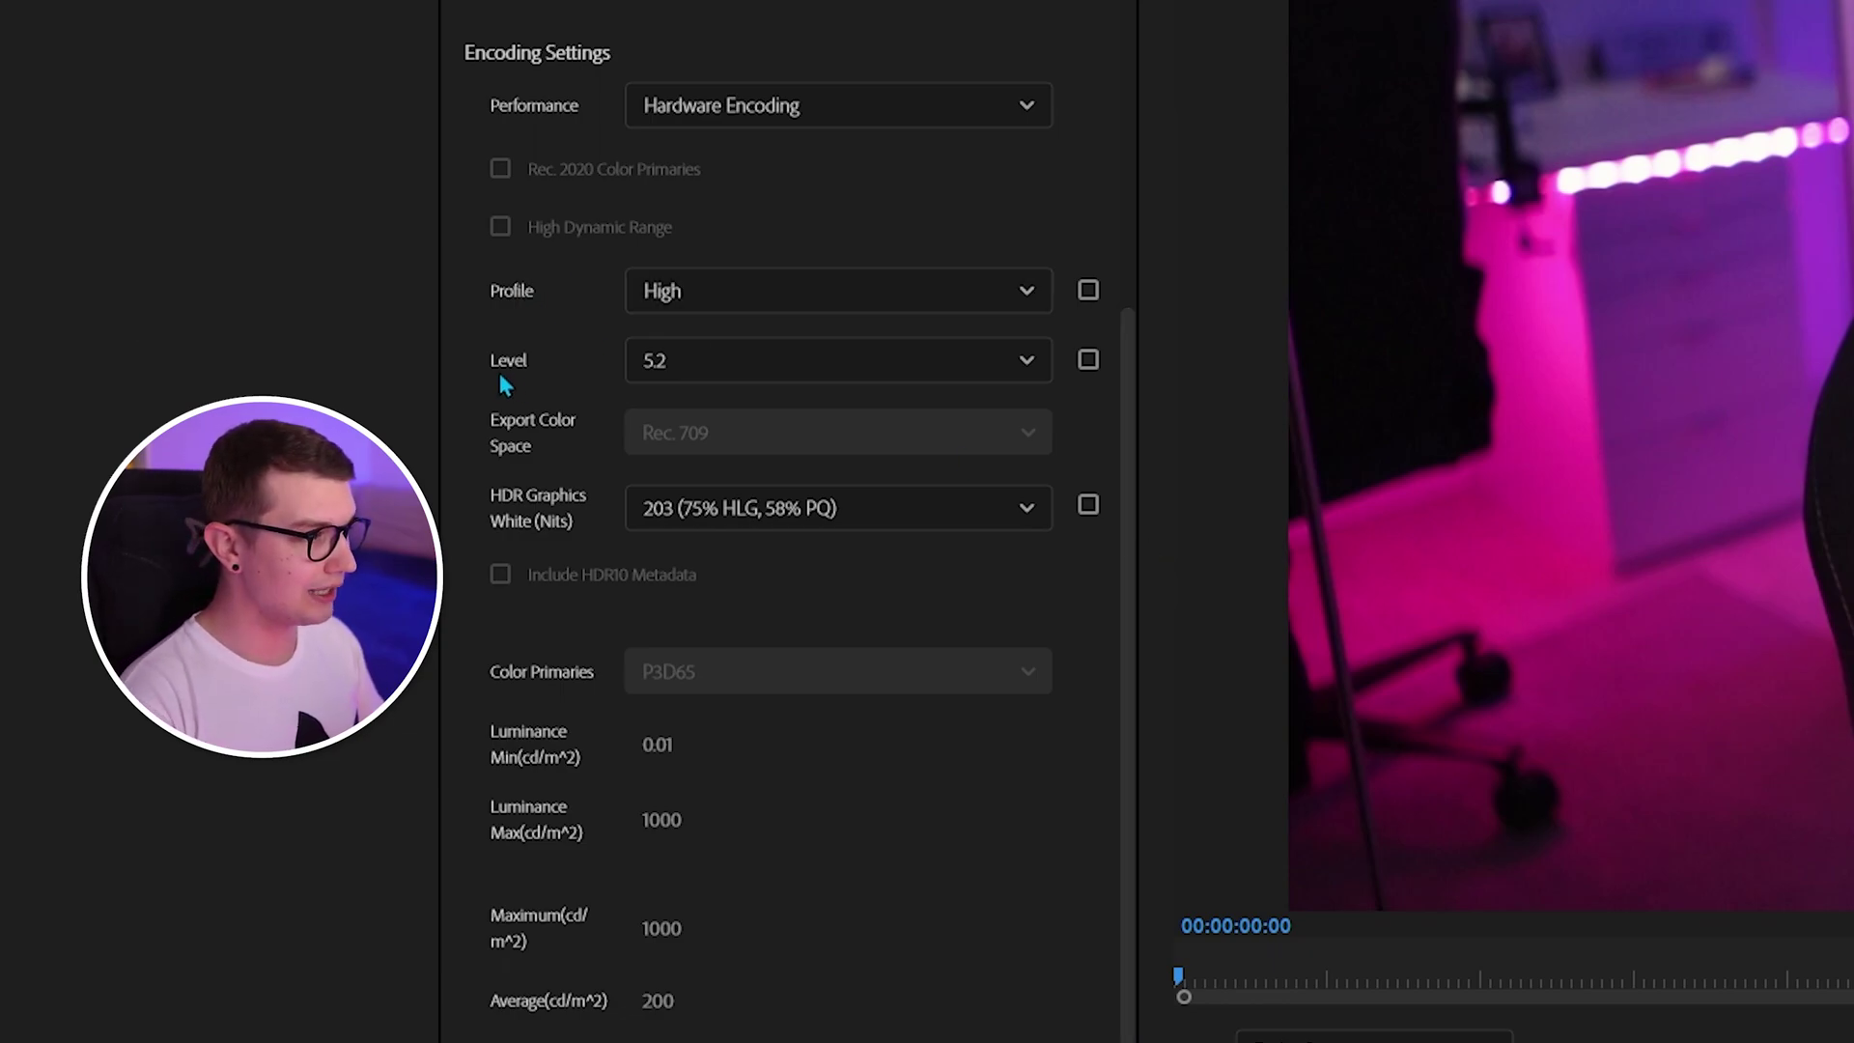
click(687, 373)
click(689, 372)
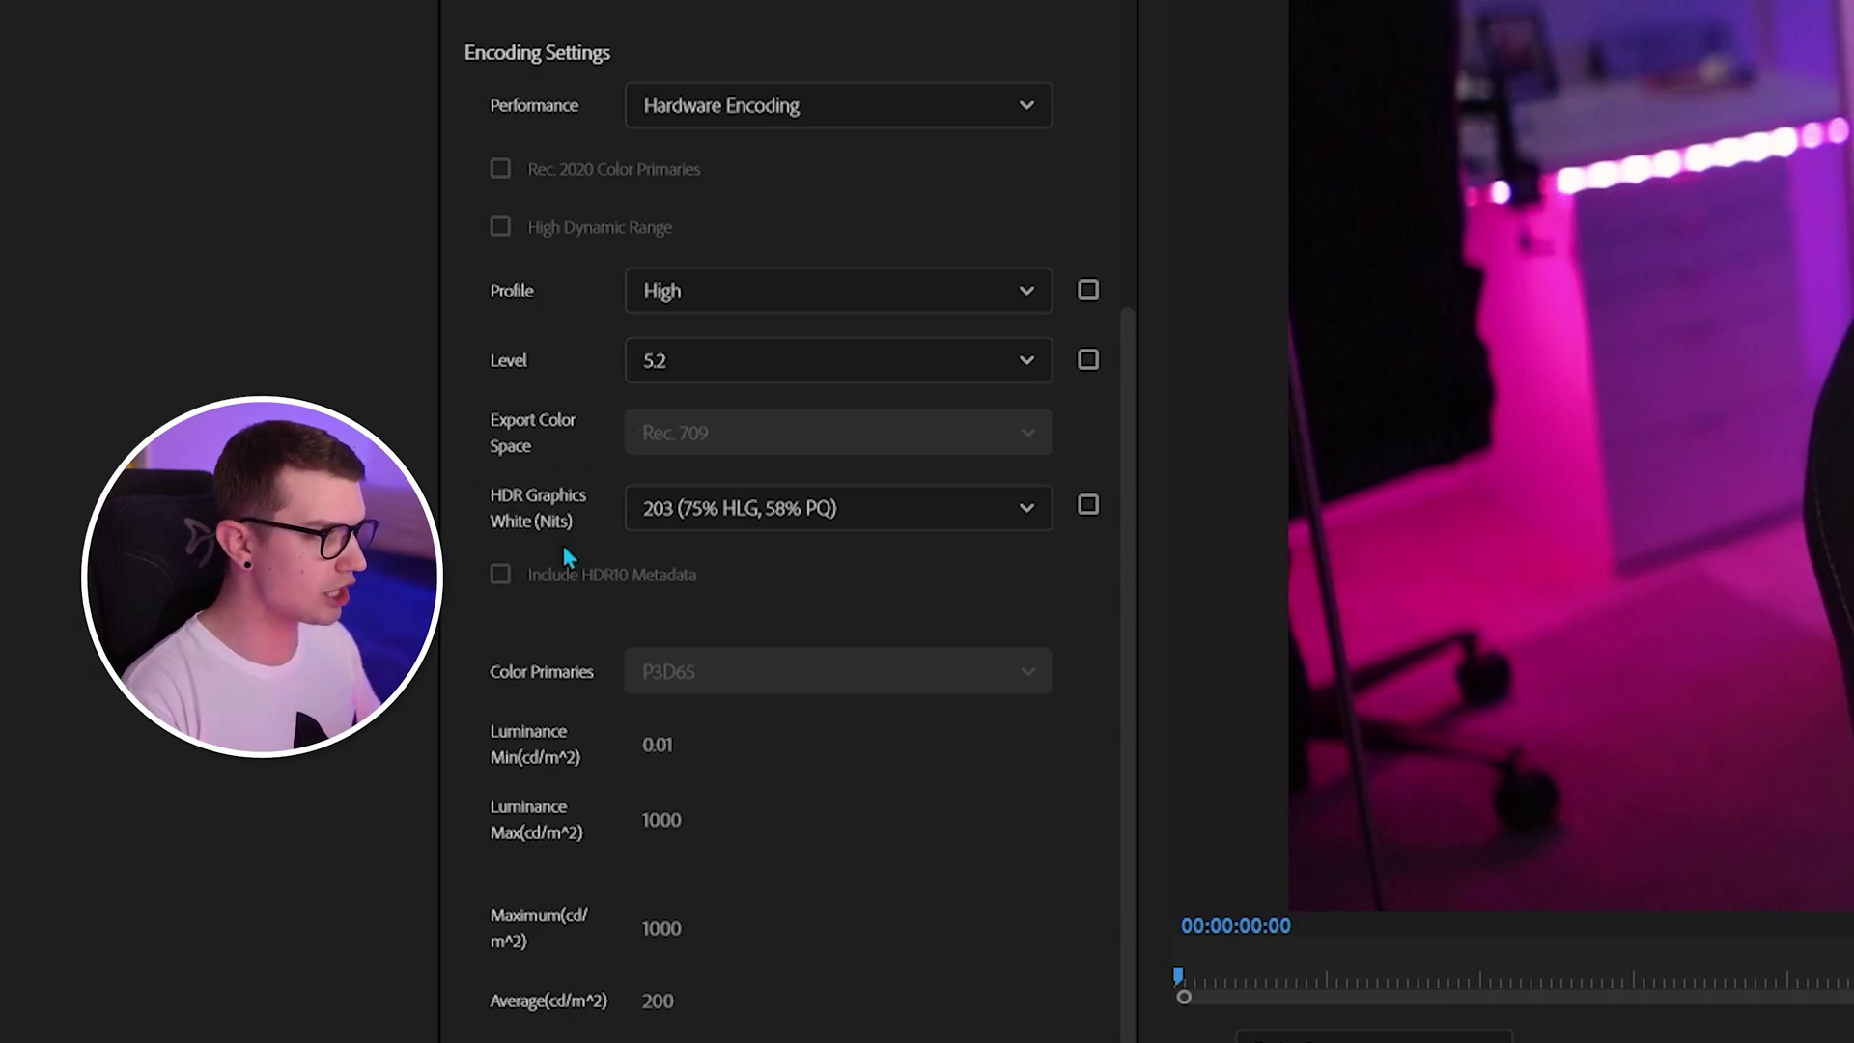
click(697, 511)
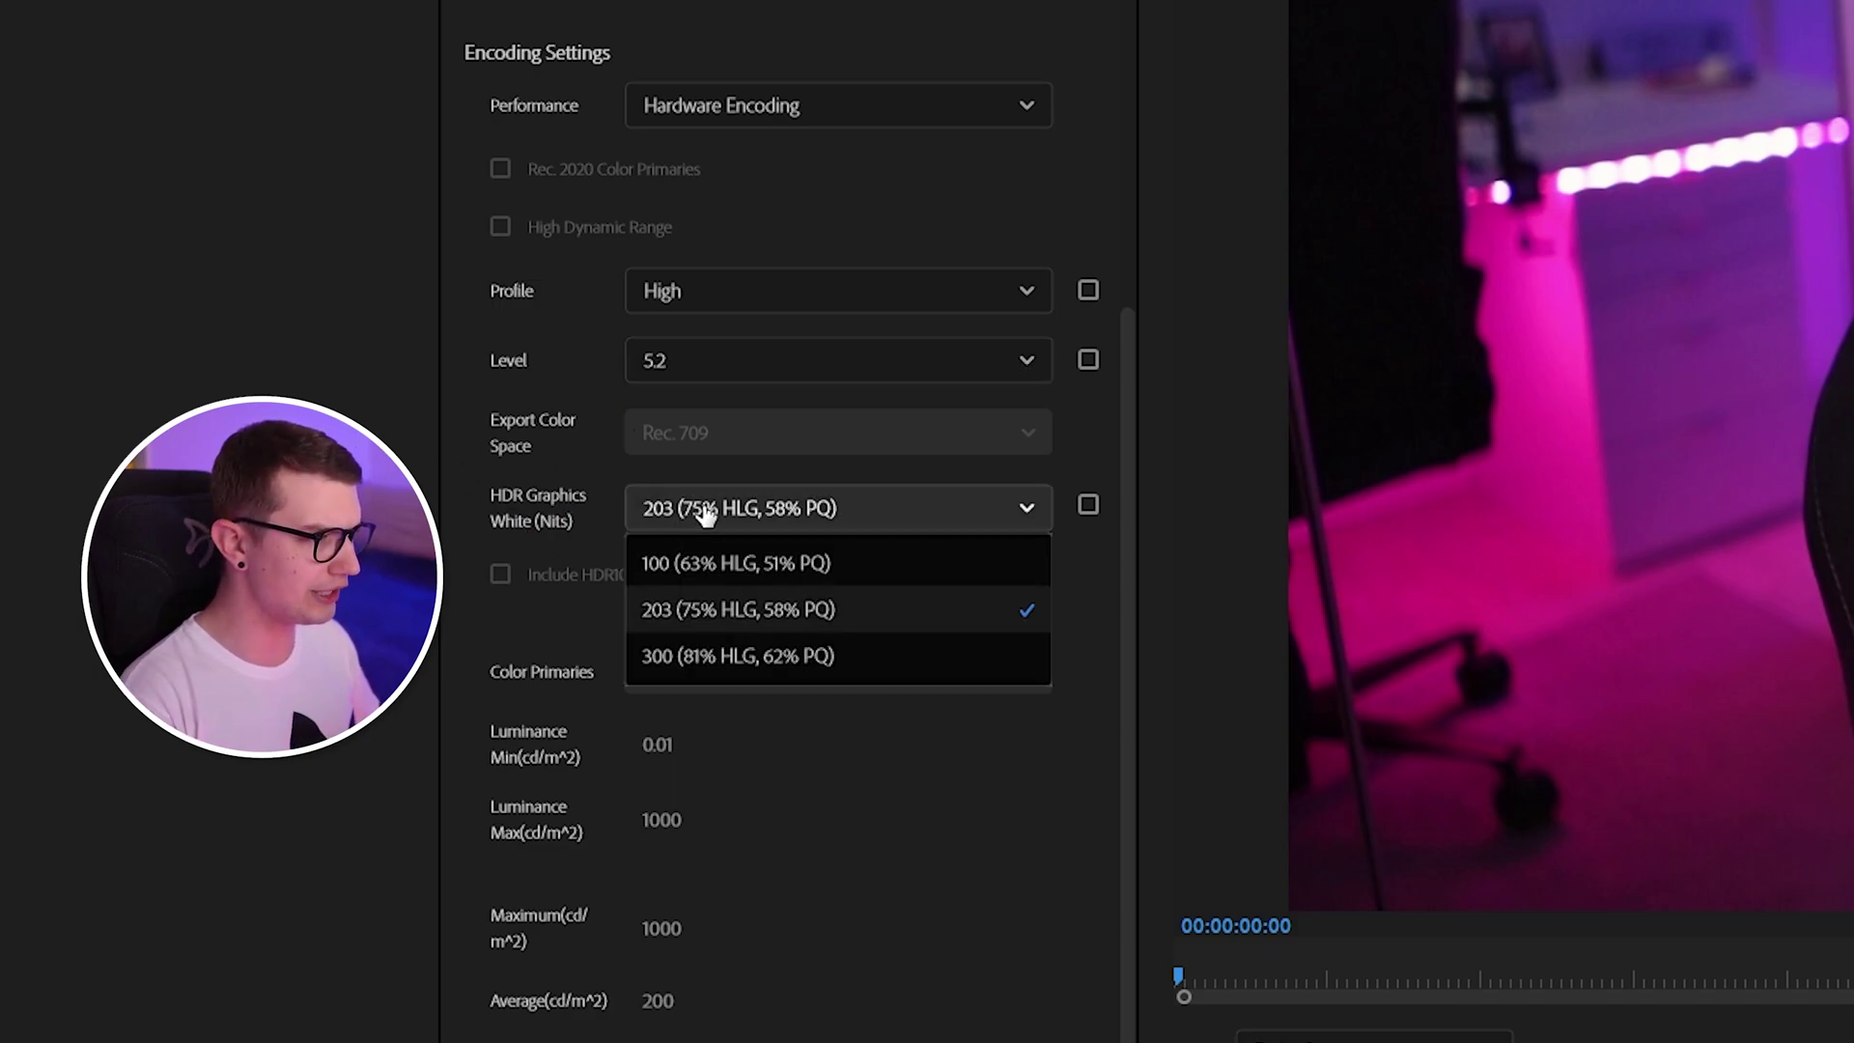
click(703, 515)
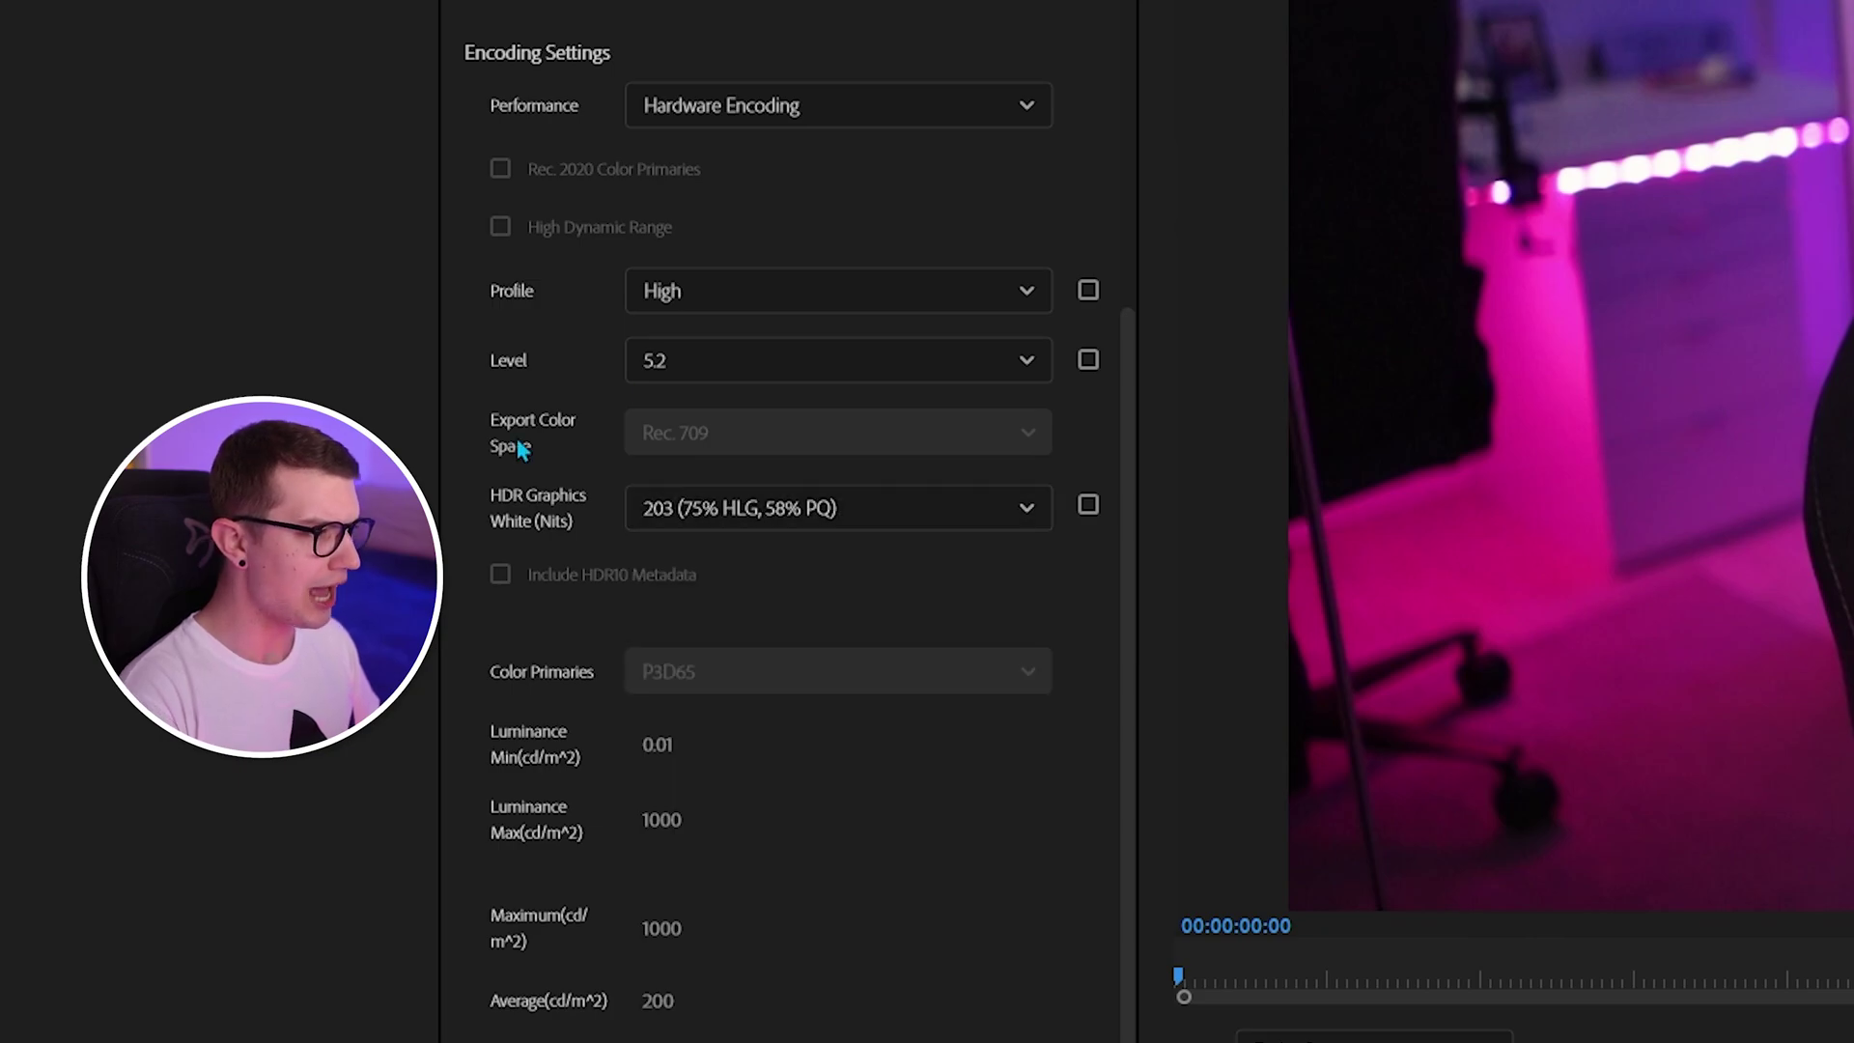
drag(1126, 494, 1112, 760)
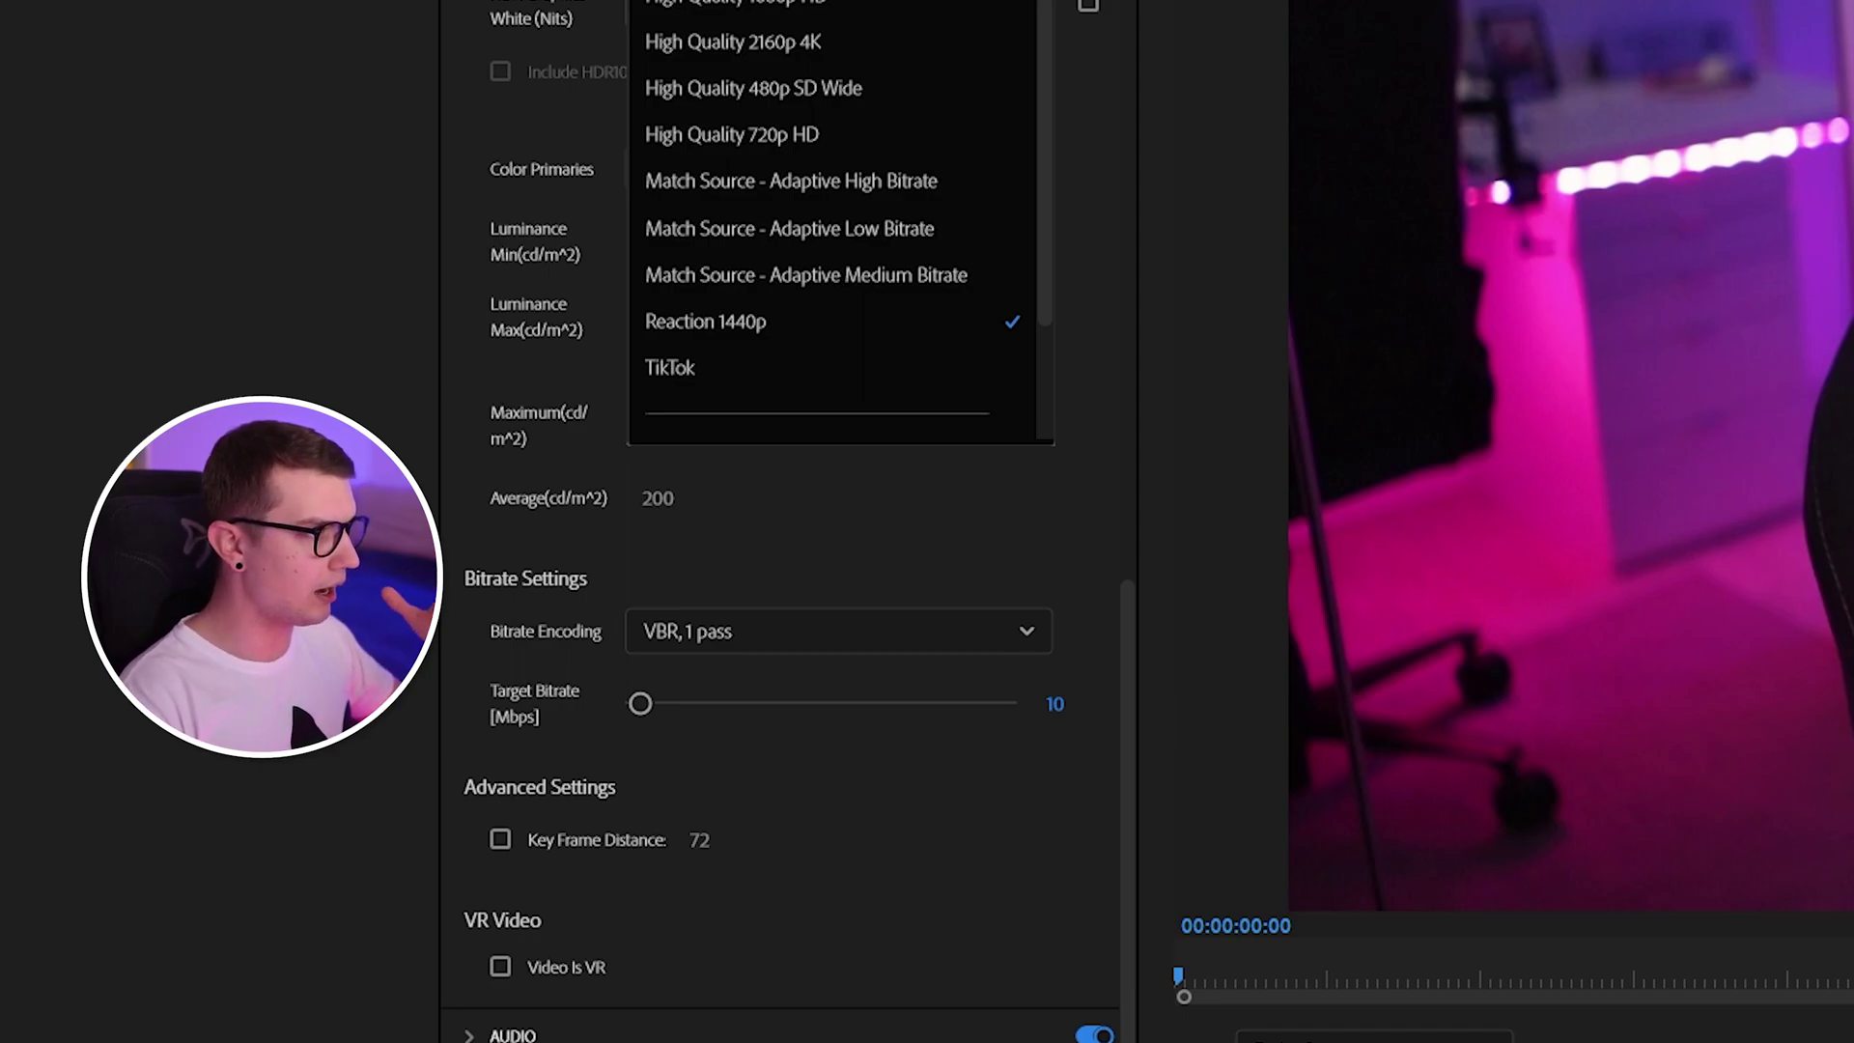
click(695, 41)
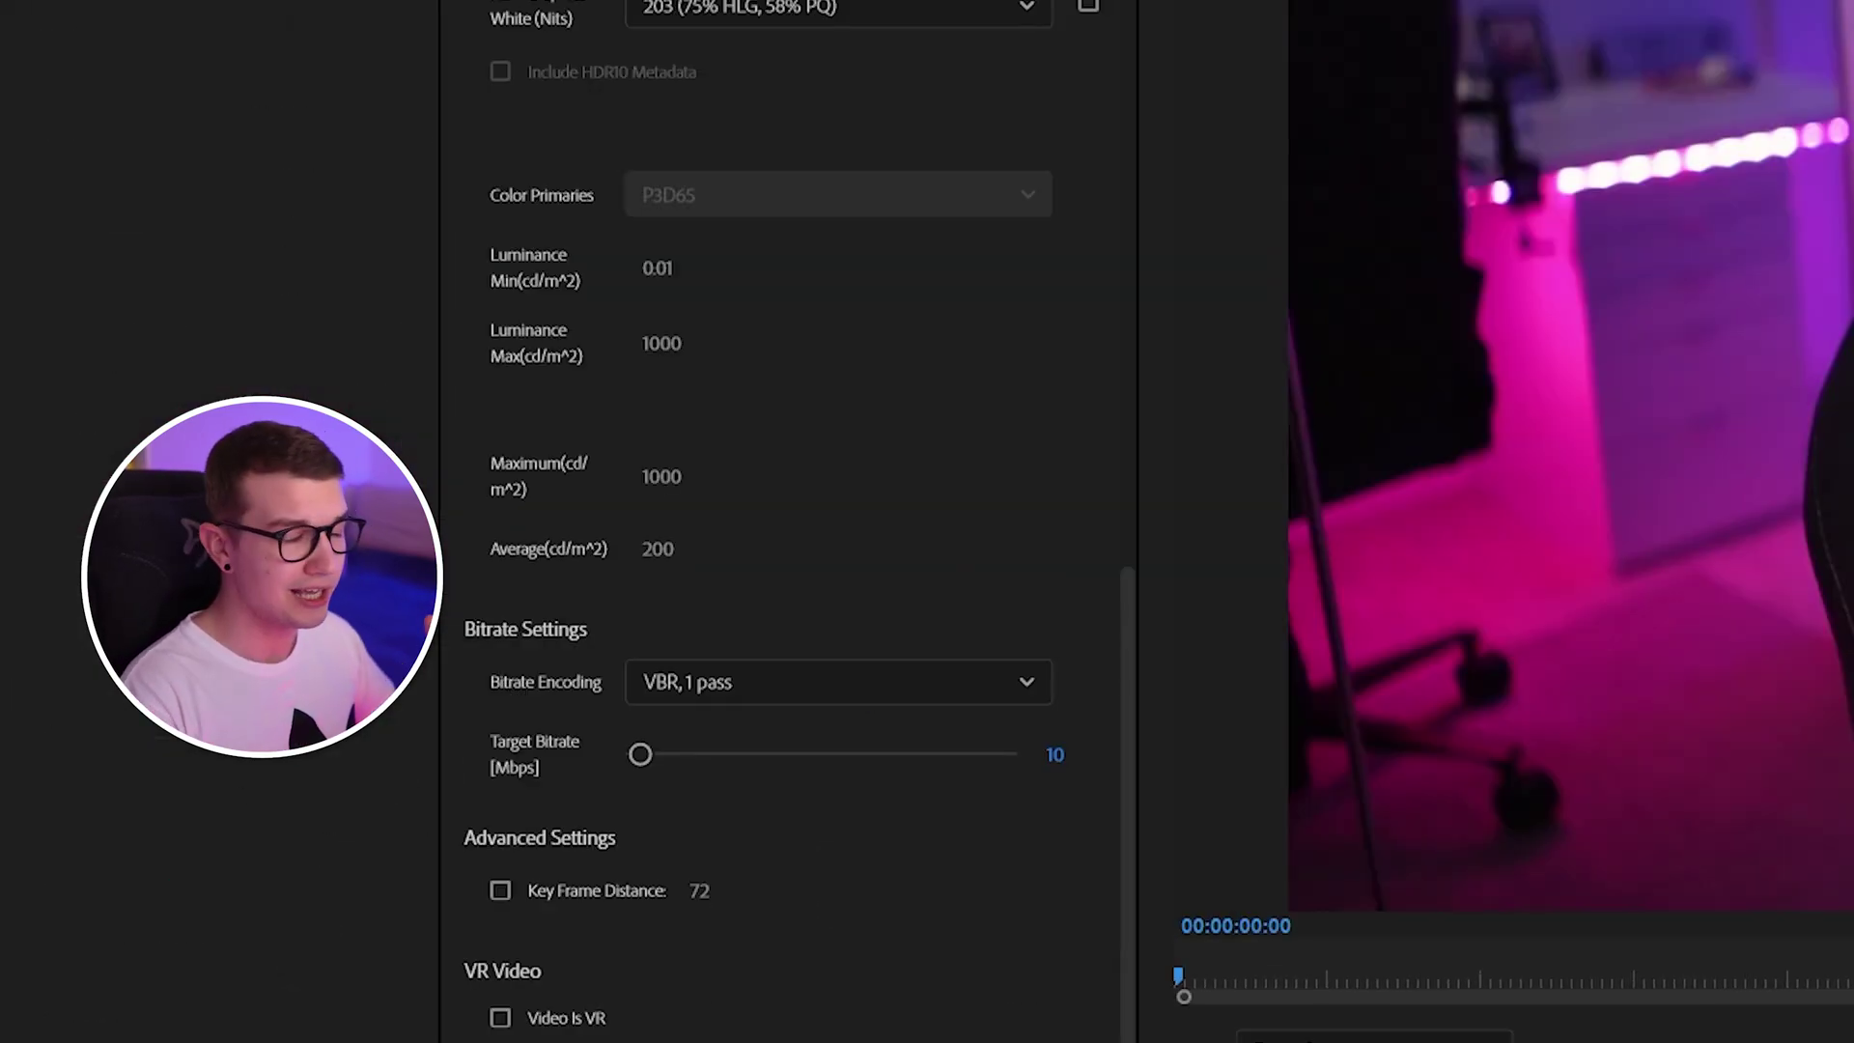
Keep VBR, 1 pass bitrate encoding and show the AAC 48000 Hz stereo 320 kbps audio settings
click(736, 693)
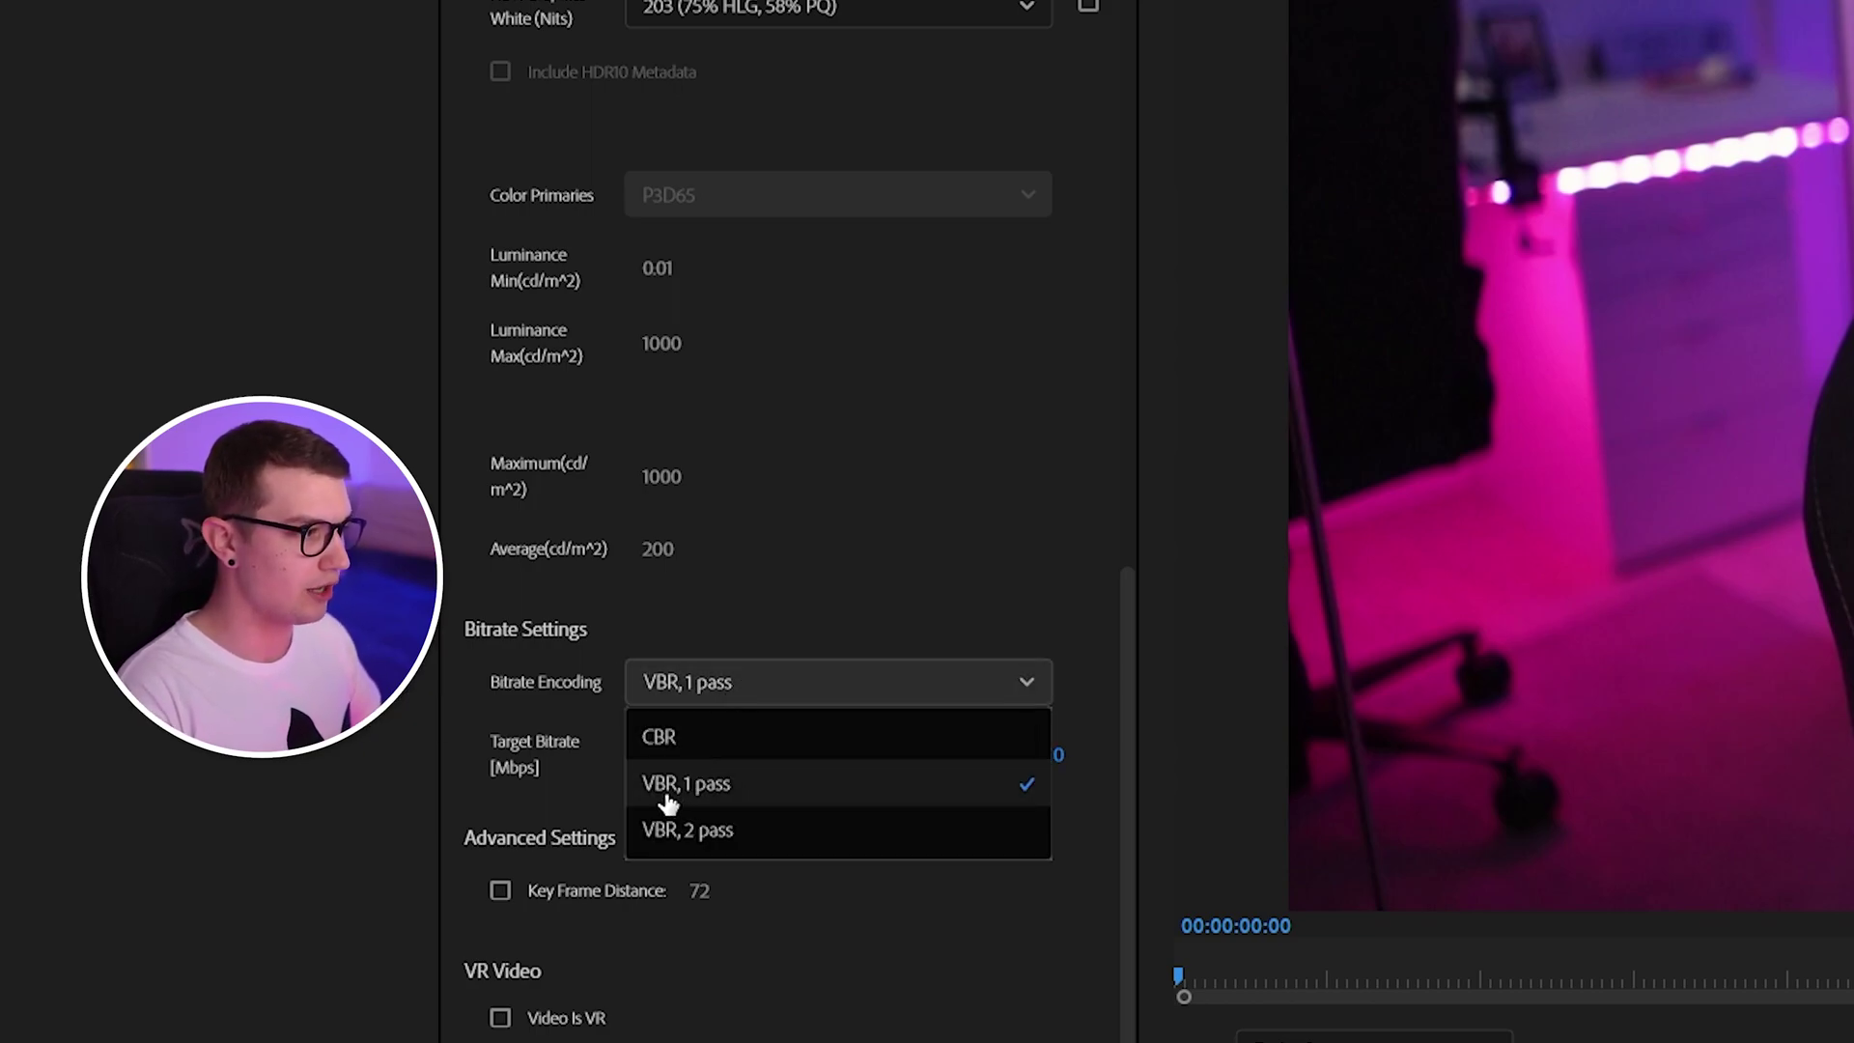
click(706, 703)
click(700, 687)
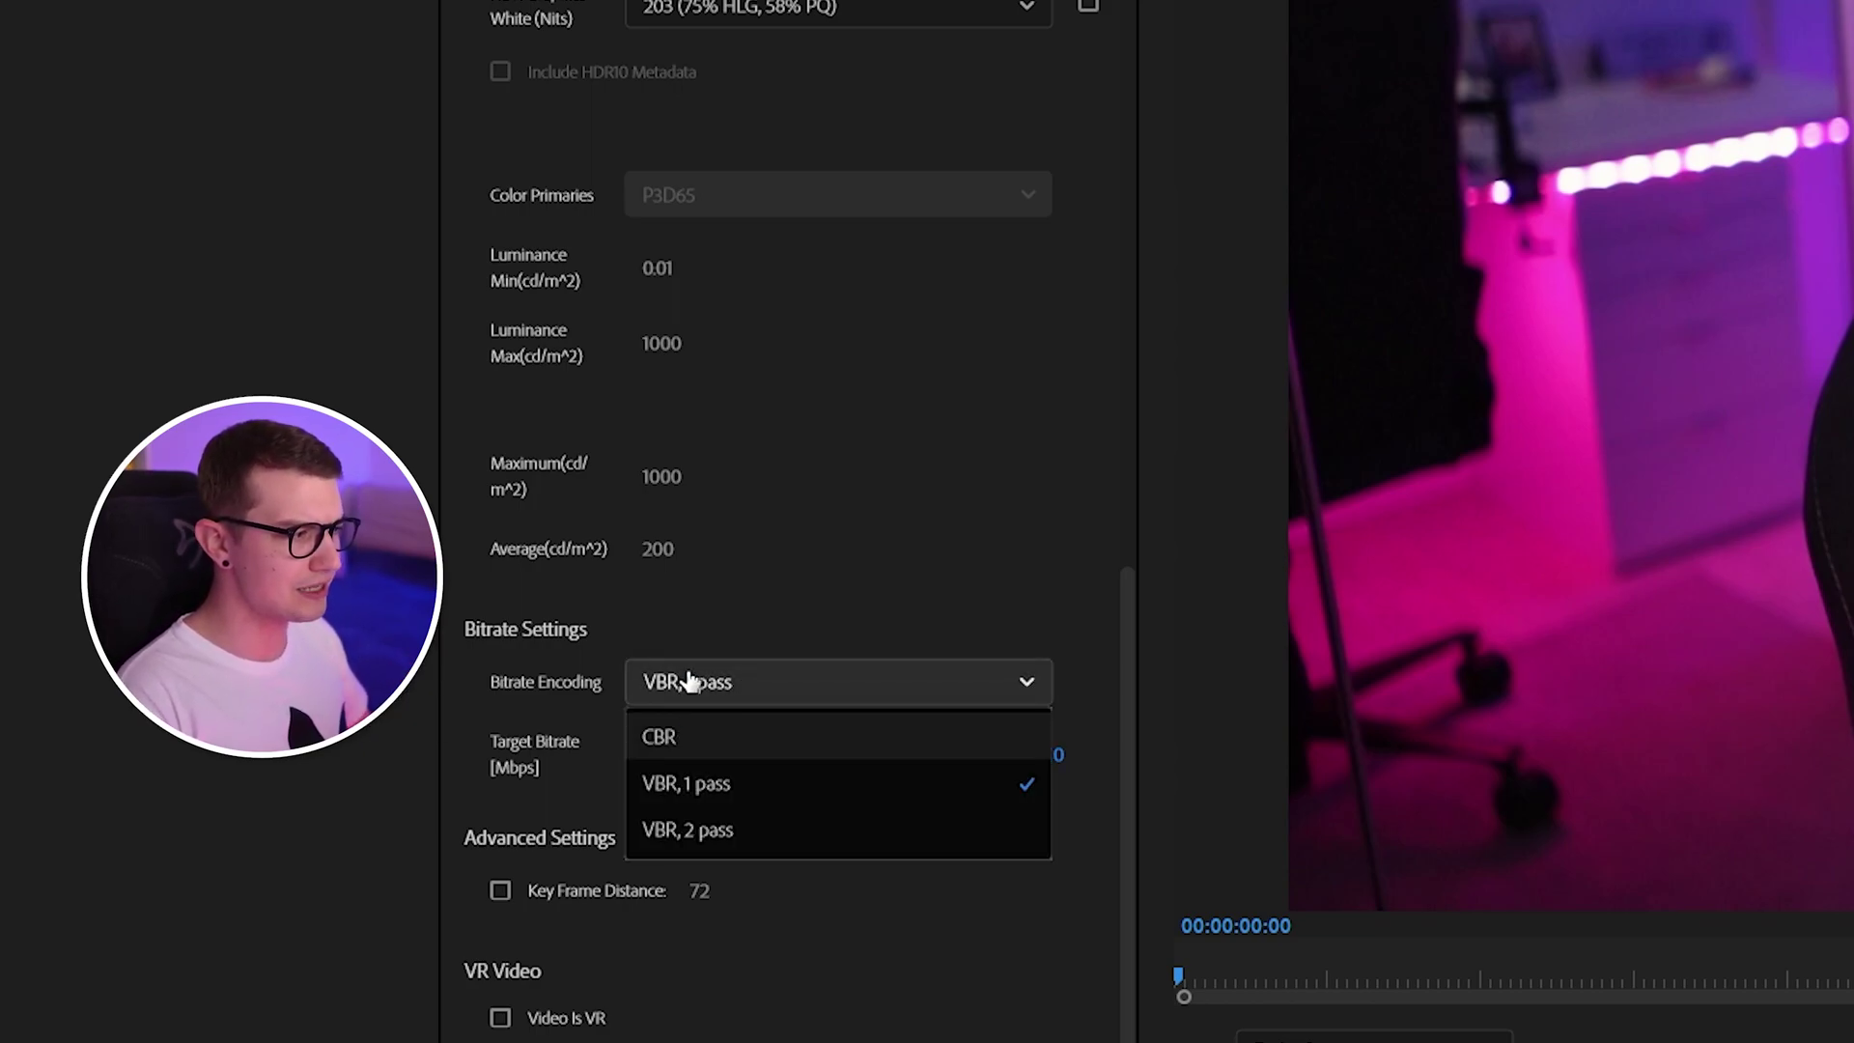
click(686, 678)
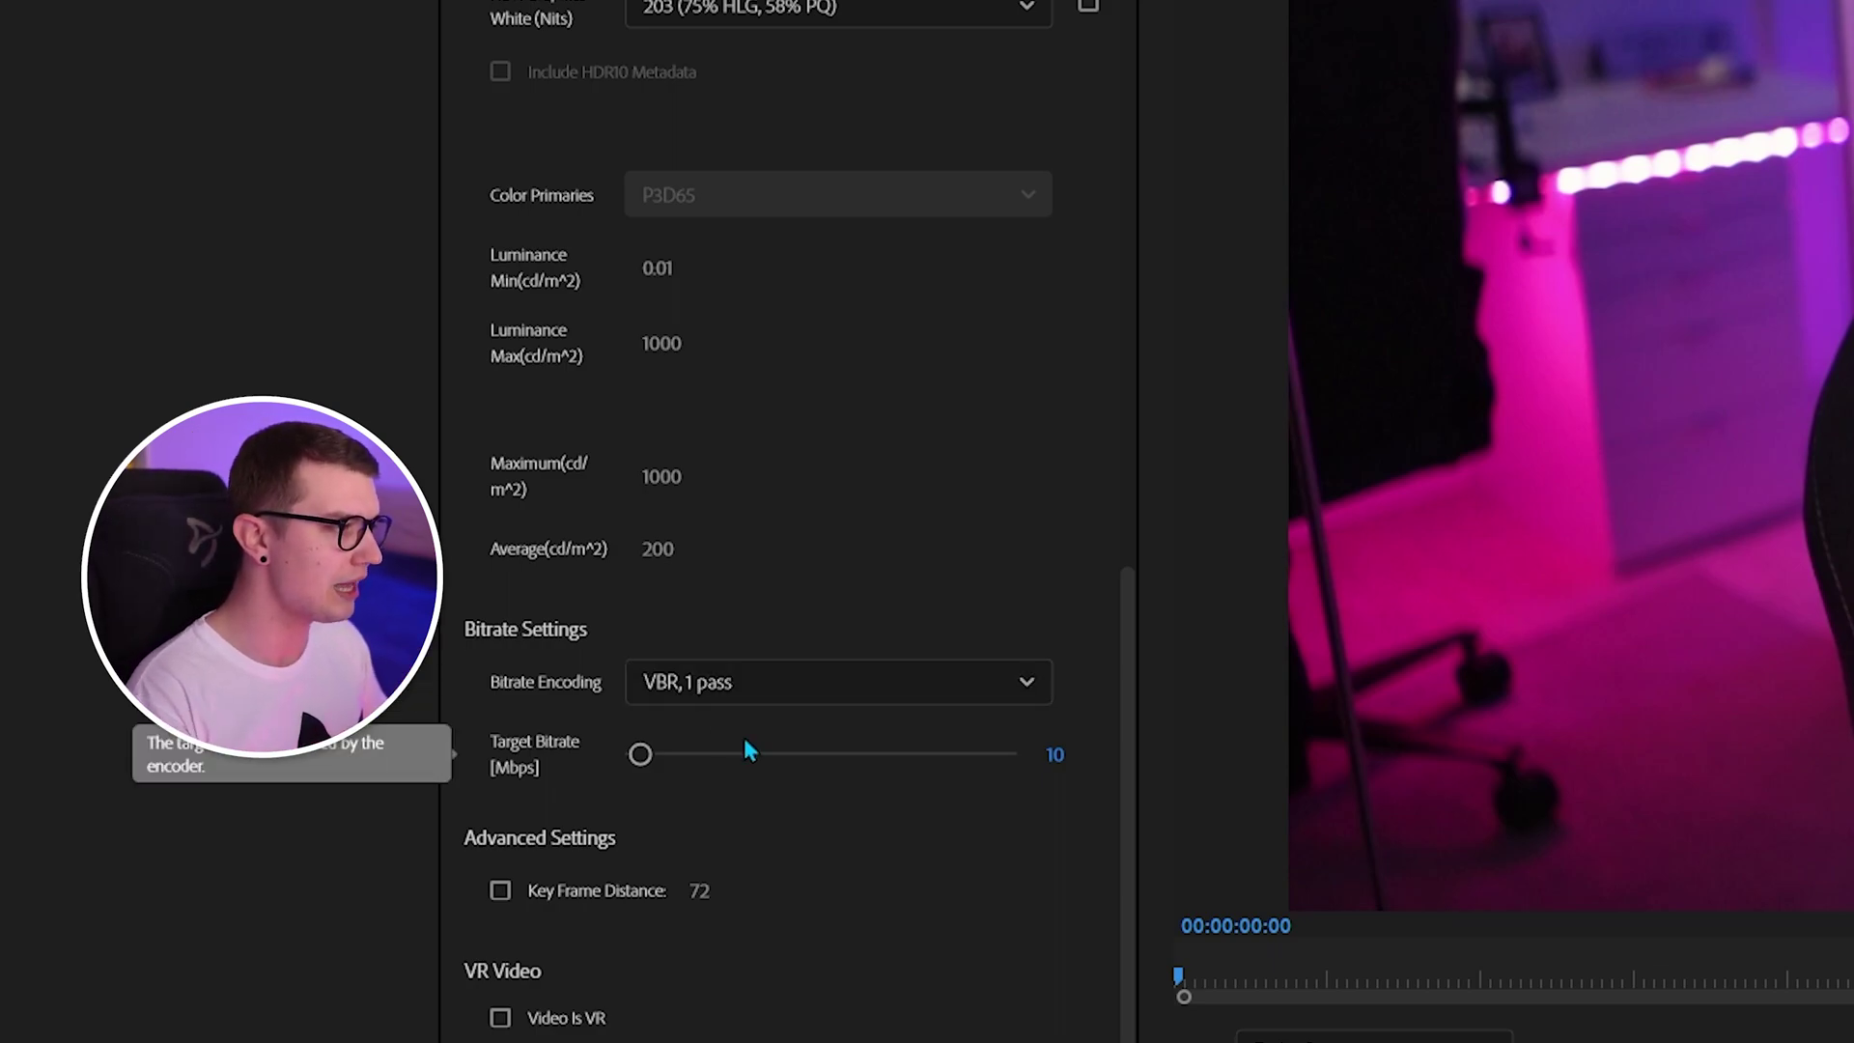
scroll(869, 859, down, 1)
click(490, 1035)
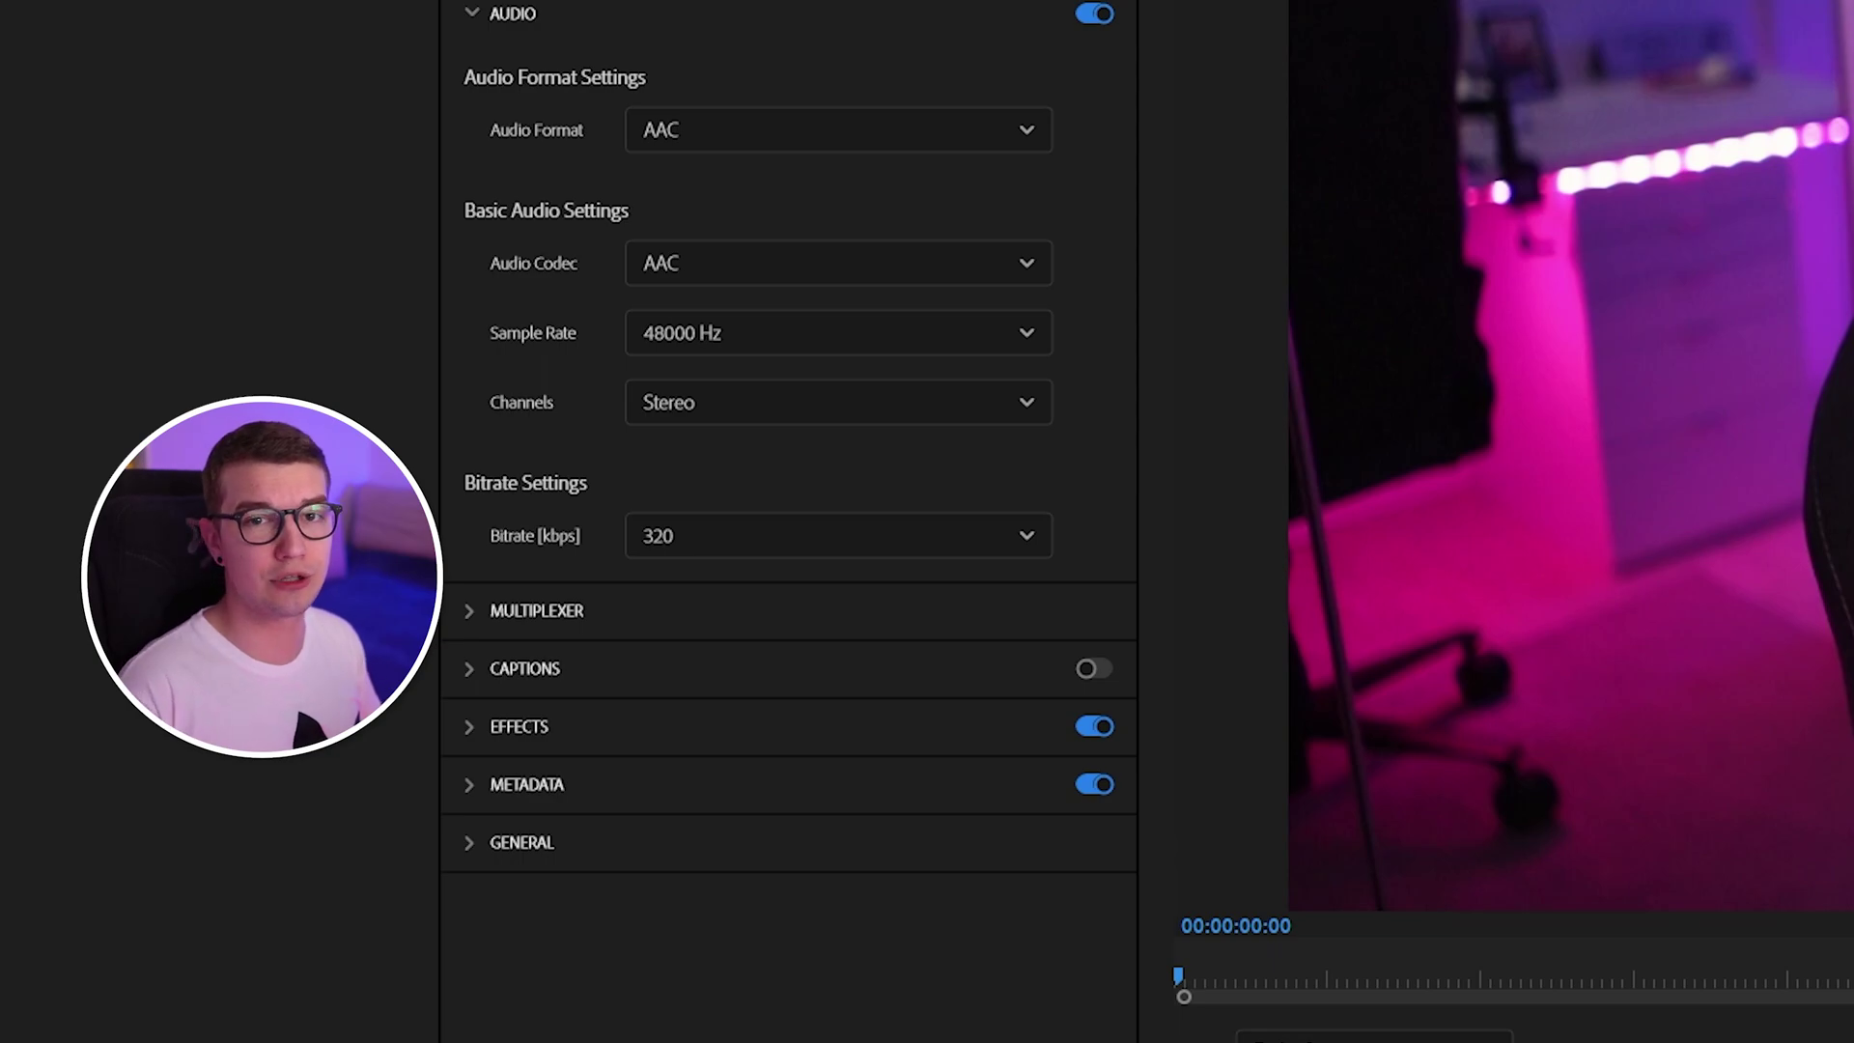
Leave the audio bitrate at 320 kbps in the Bitrate dropdown
click(740, 521)
scroll(734, 802, down, 2)
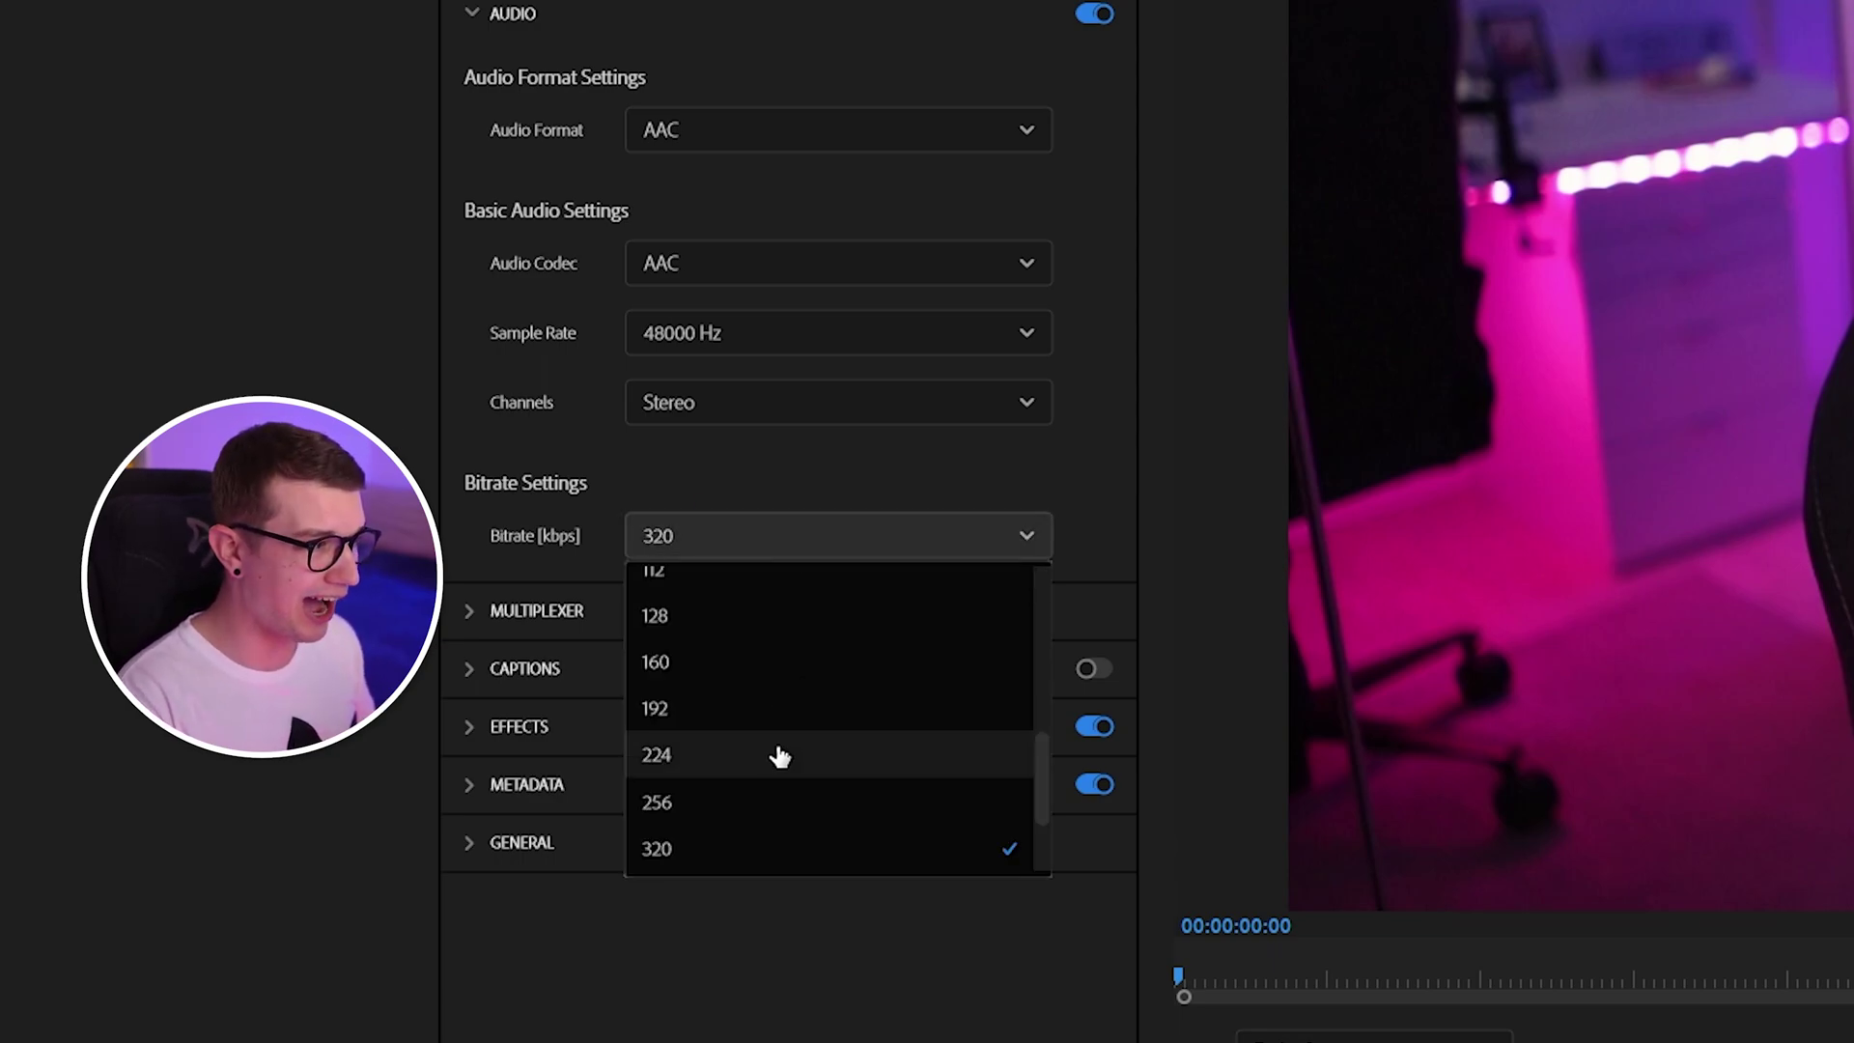
click(560, 565)
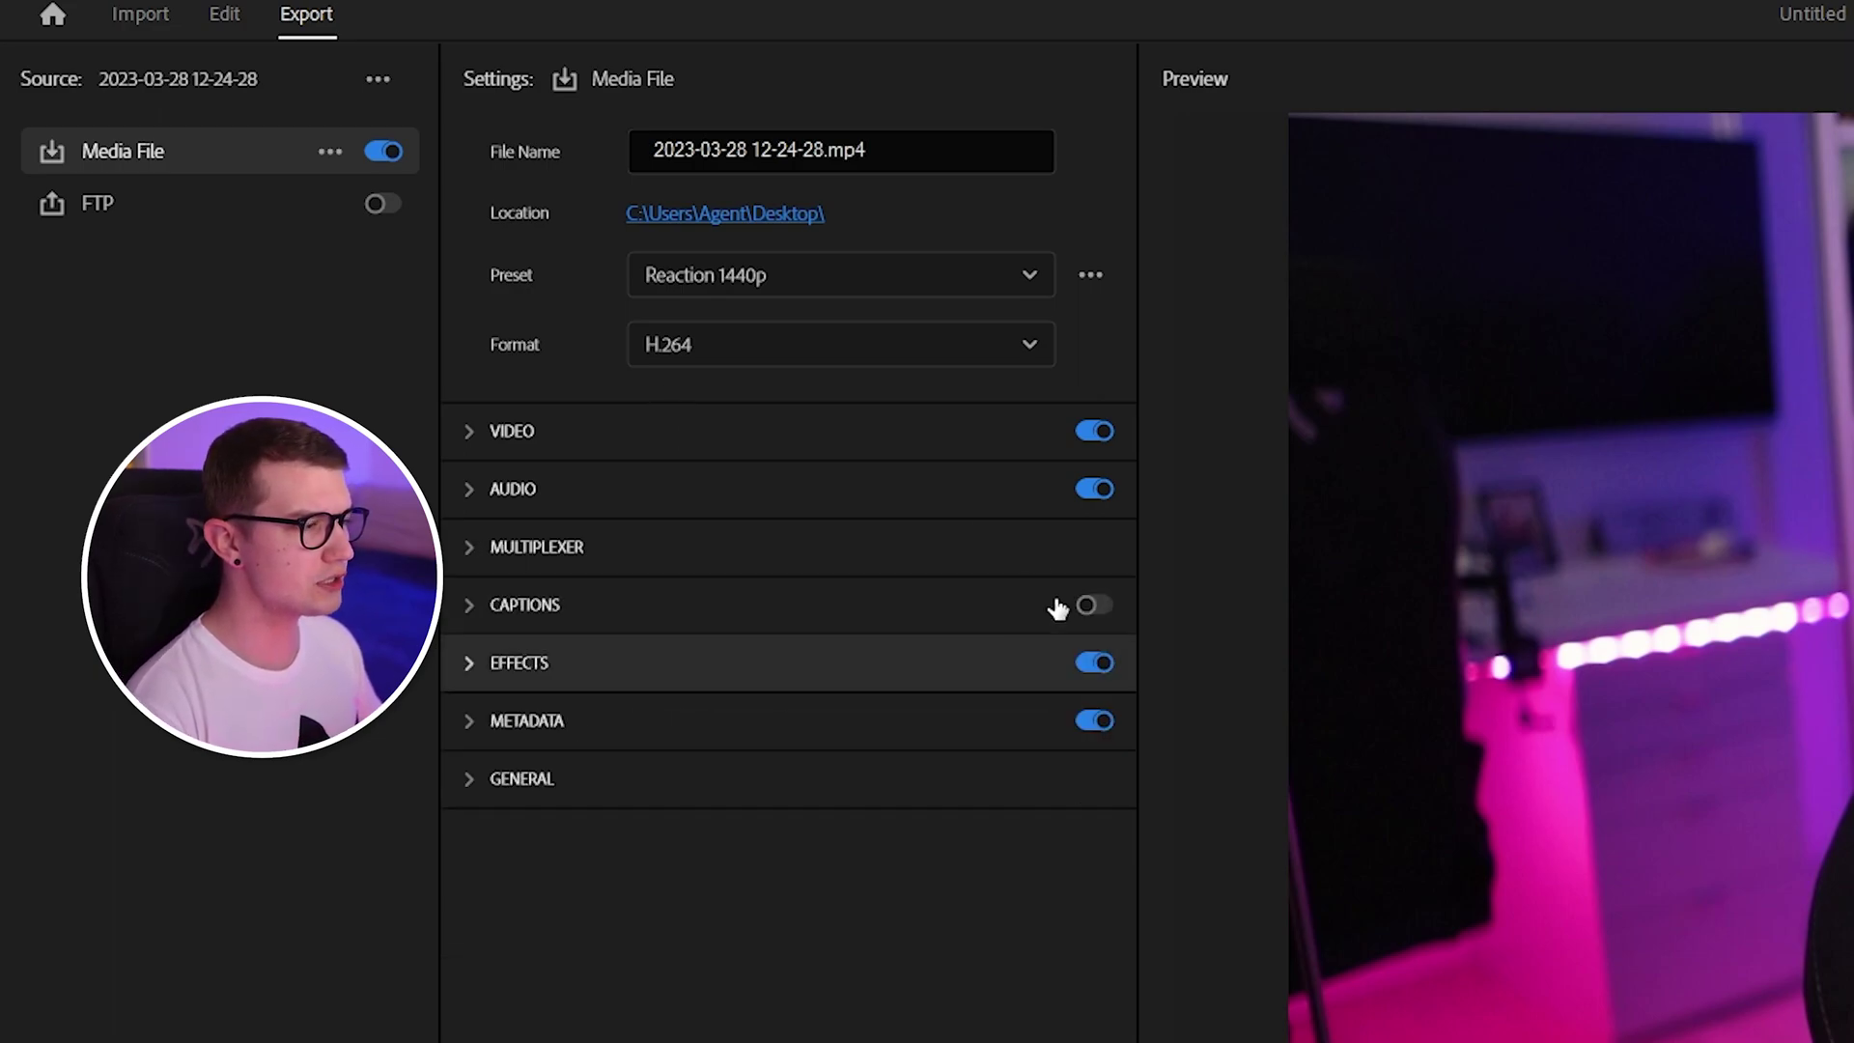
Check the Effects and Metadata sections, then expand the General export options
click(511, 681)
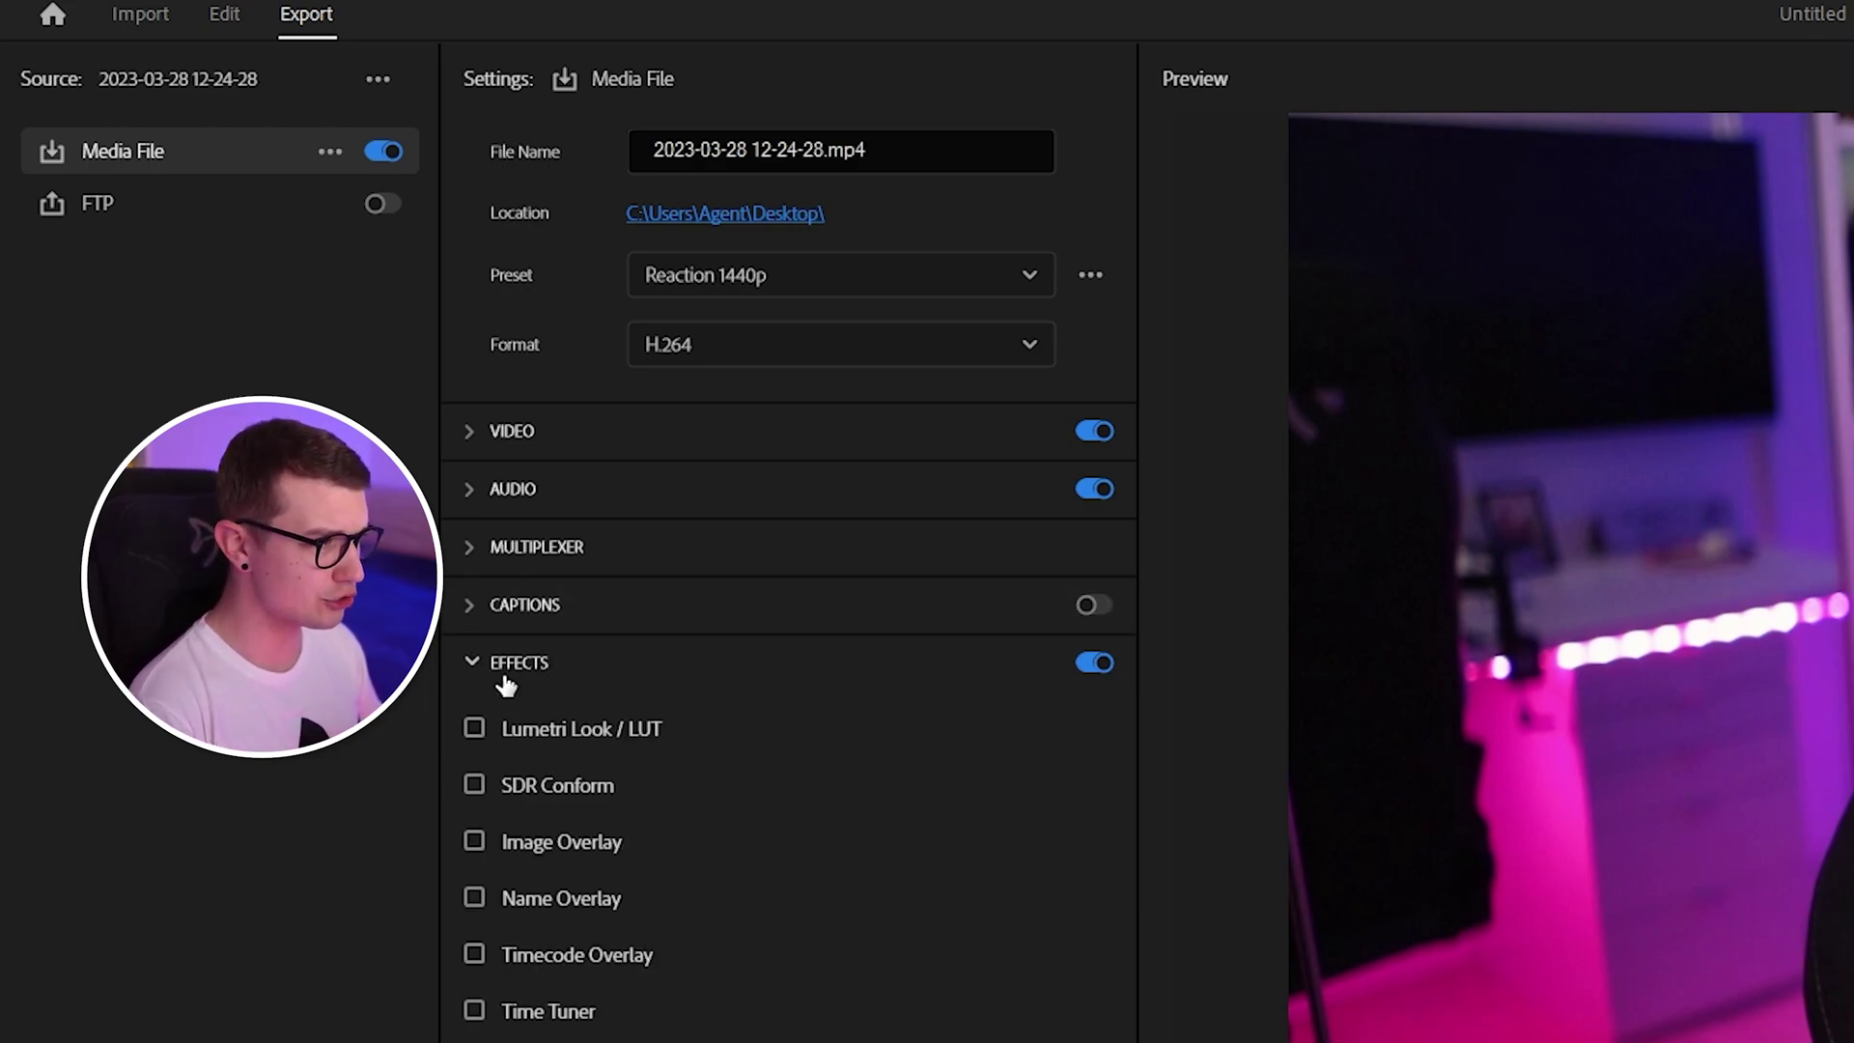
click(505, 683)
click(515, 724)
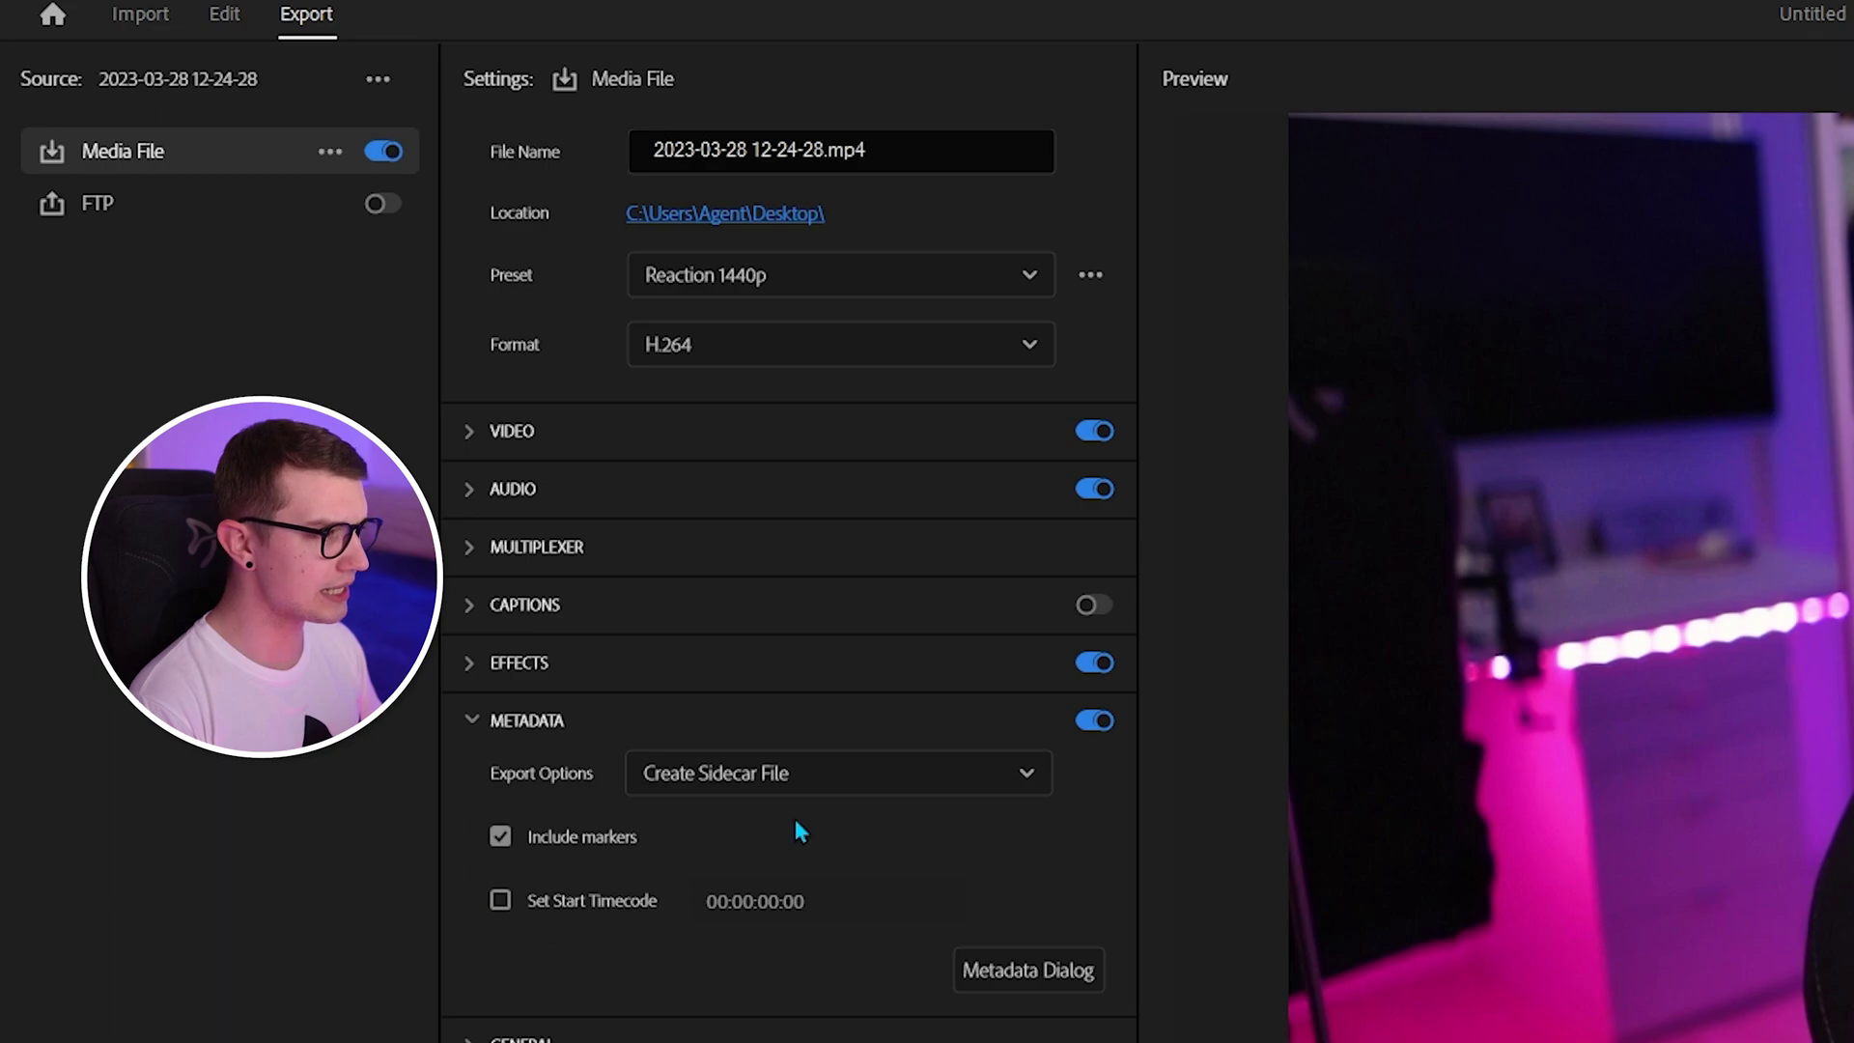
click(516, 722)
click(500, 784)
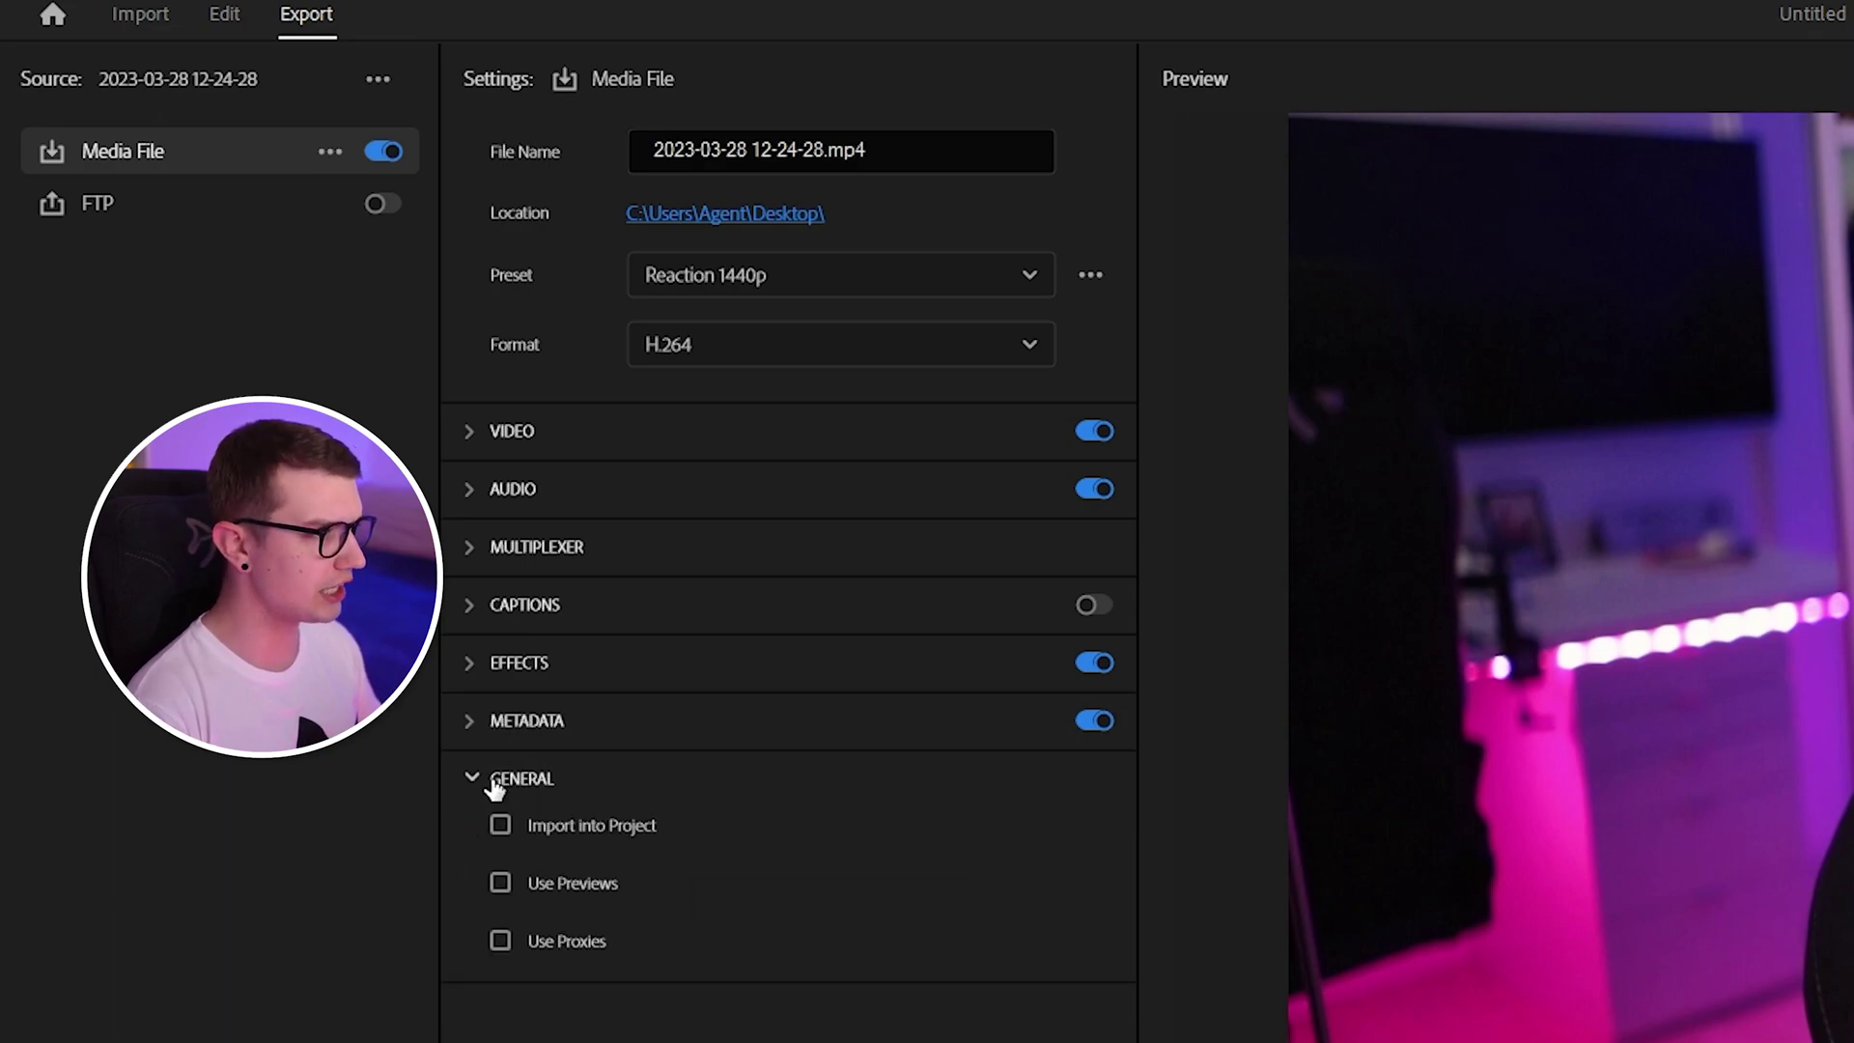
mouse_move(636, 834)
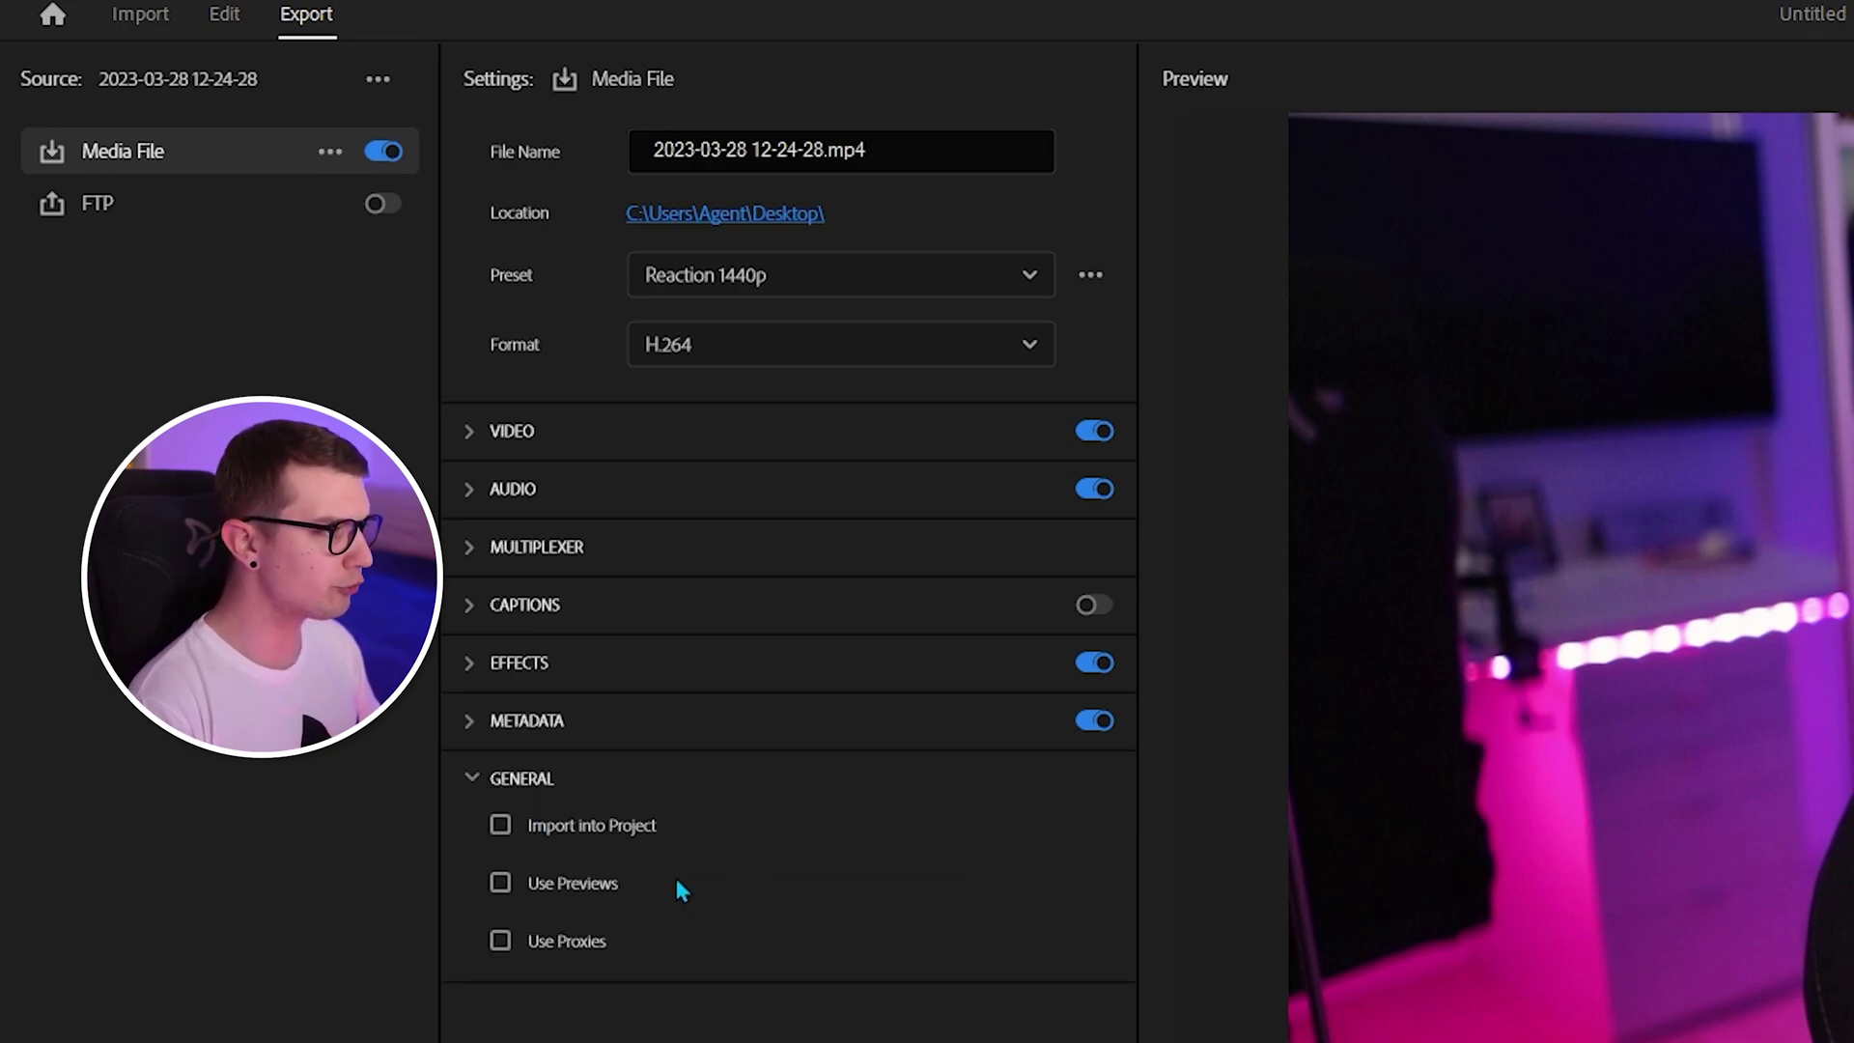